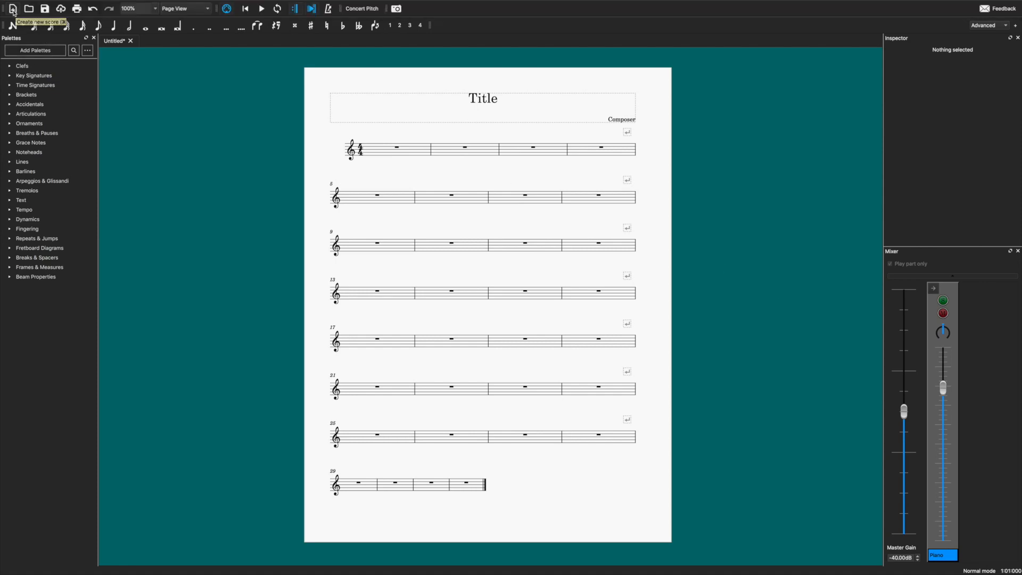
- Create a new score titled "Transposing" from the Treble Clef template, with no sharps or flats, 4/4 time and 32 measures
{"action": "left_click", "coordinate": [13, 9]}
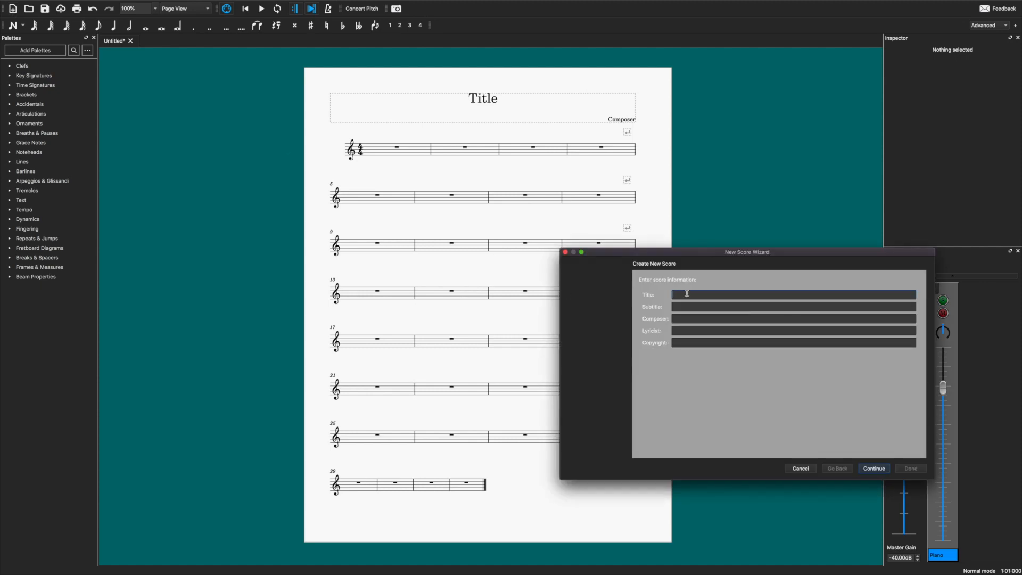
{"action": "type", "text": "Transposing"}
{"action": "left_click", "coordinate": [872, 469]}
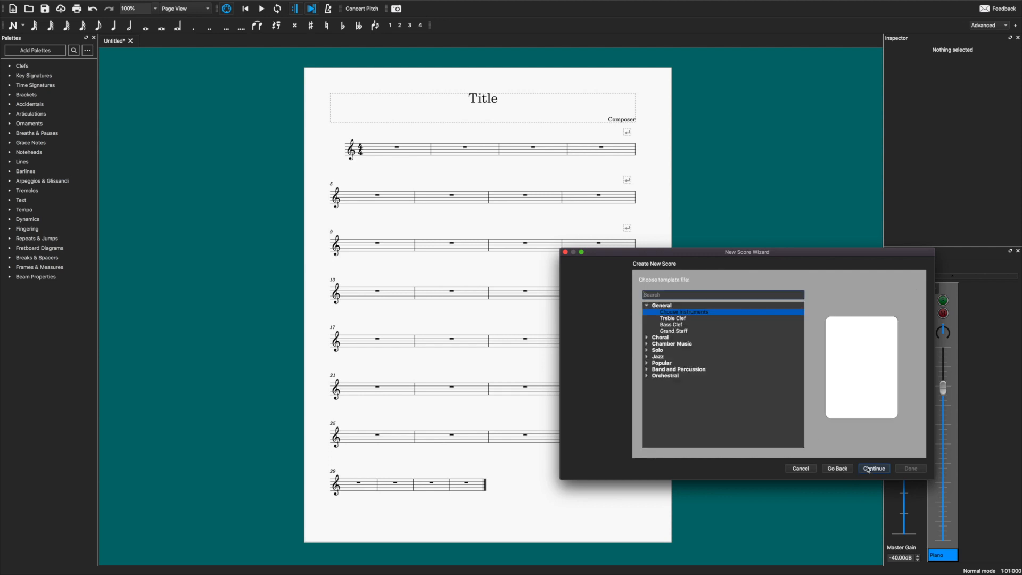
{"action": "left_click", "coordinate": [674, 318]}
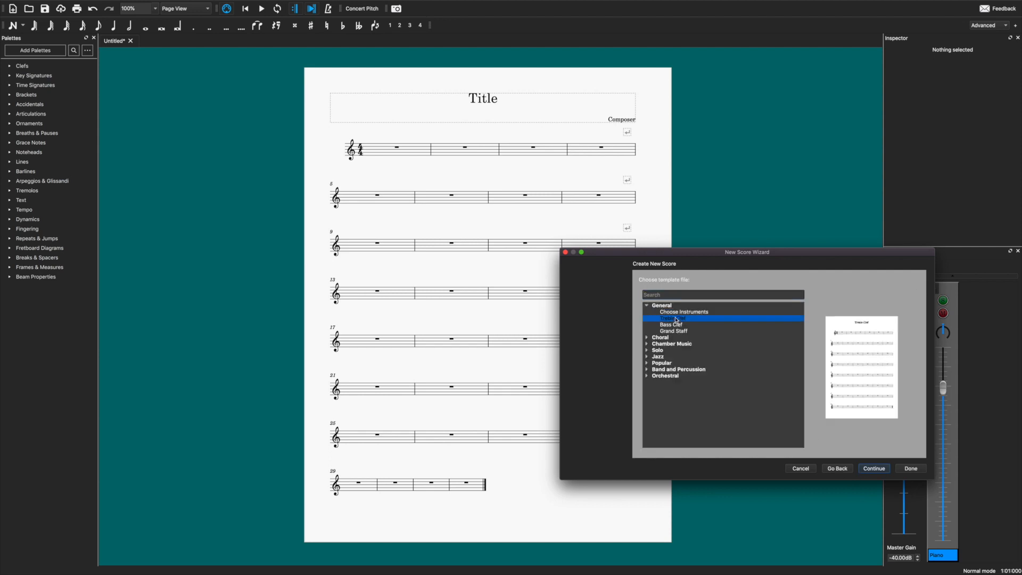
{"action": "left_click", "coordinate": [875, 471]}
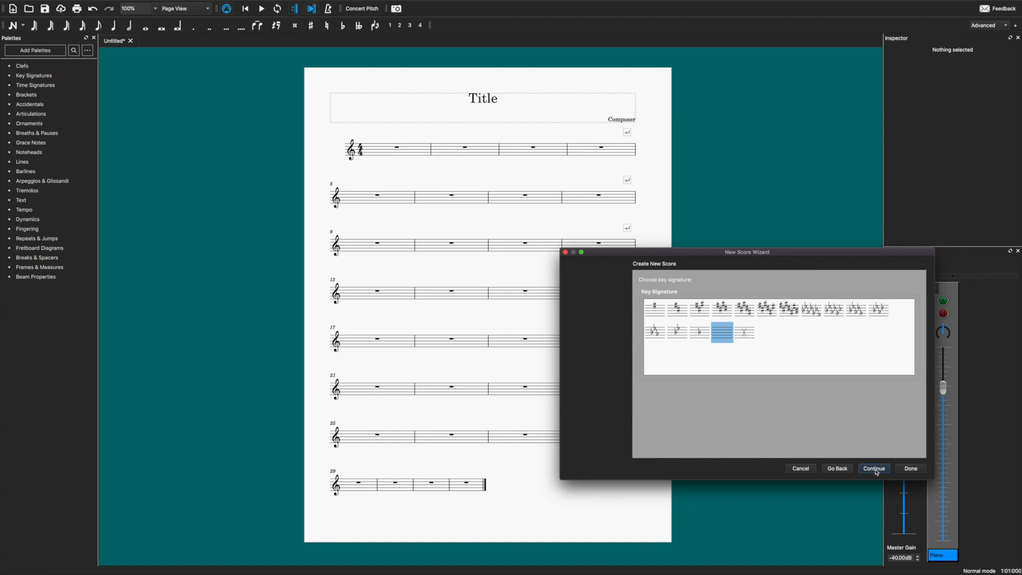
{"action": "left_click", "coordinate": [876, 470]}
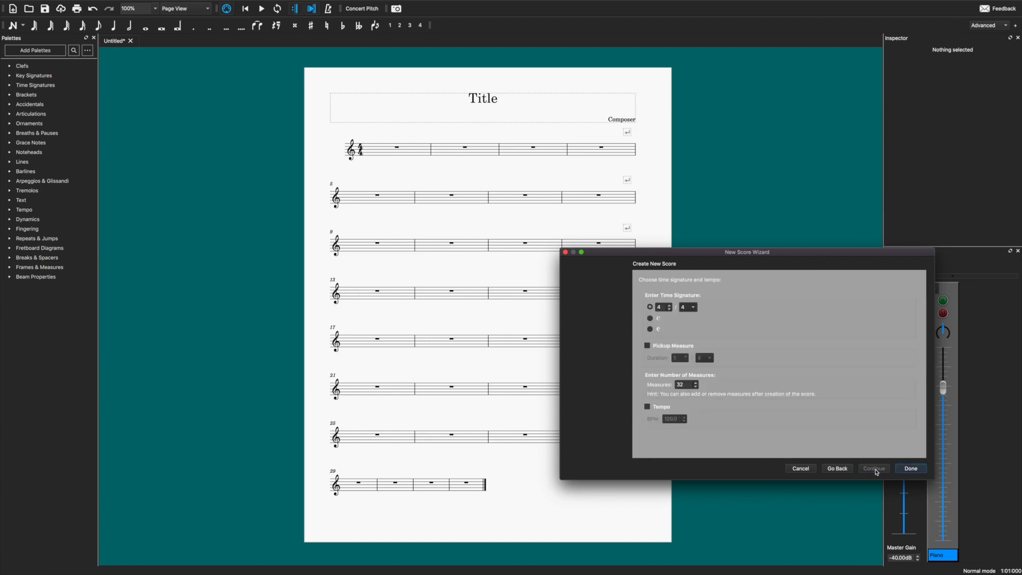
{"action": "left_click", "coordinate": [911, 469]}
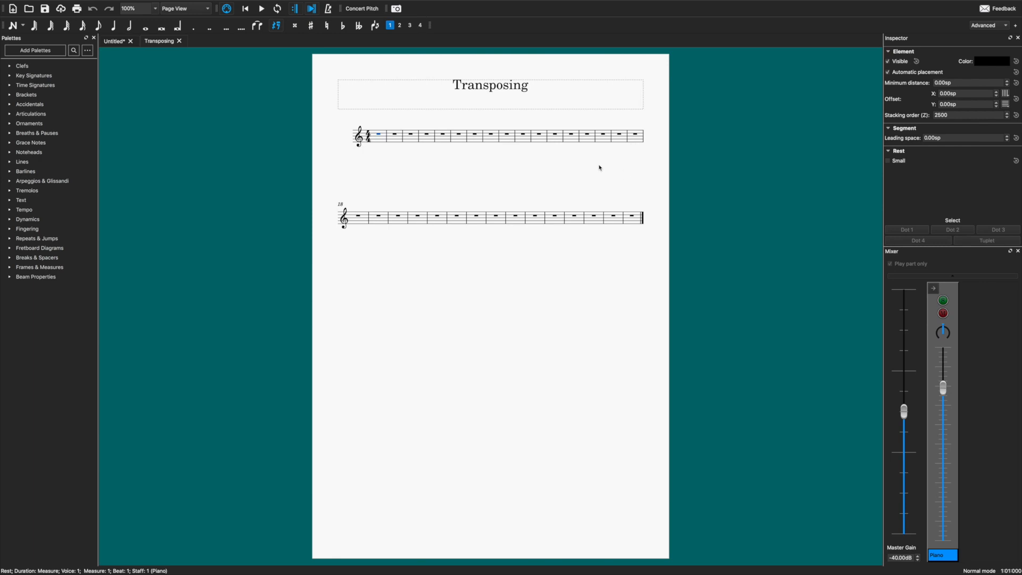
- Enter an ascending C major scale in quarter notes from C to the C an octave above in measures 1 and 2
{"action": "left_click", "coordinate": [13, 25]}
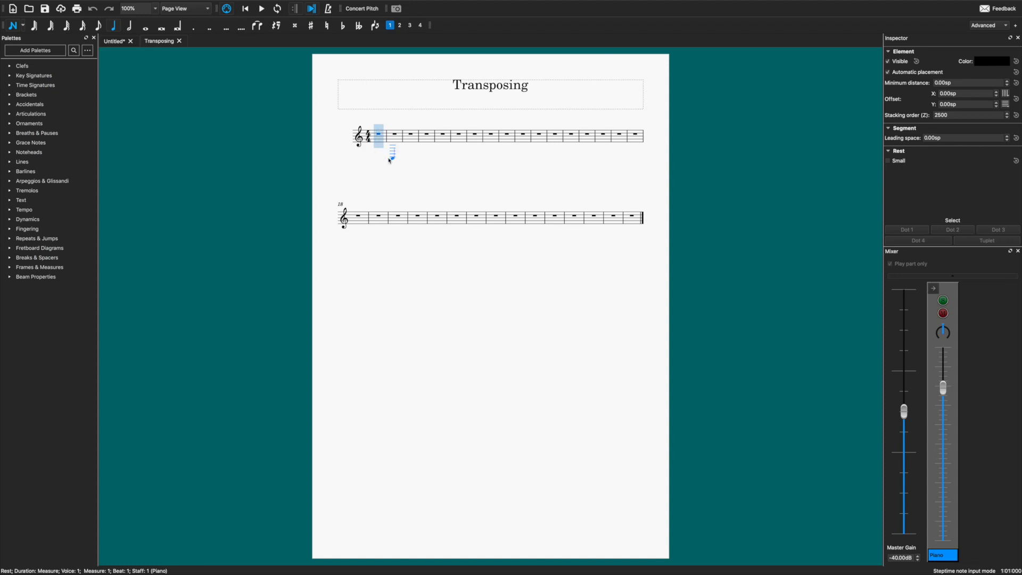
{"action": "key", "text": "c"}
{"action": "key", "text": "d"}
{"action": "key", "text": "e"}
{"action": "key", "text": "f"}
{"action": "key", "text": "g"}
{"action": "key", "text": "a"}
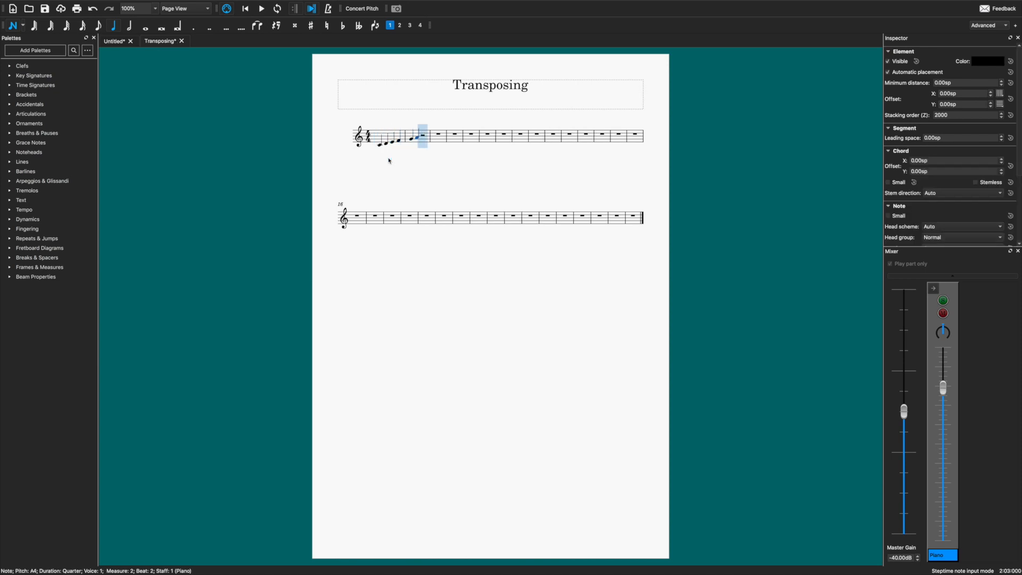
{"action": "key", "text": "b"}
{"action": "key", "text": "c"}
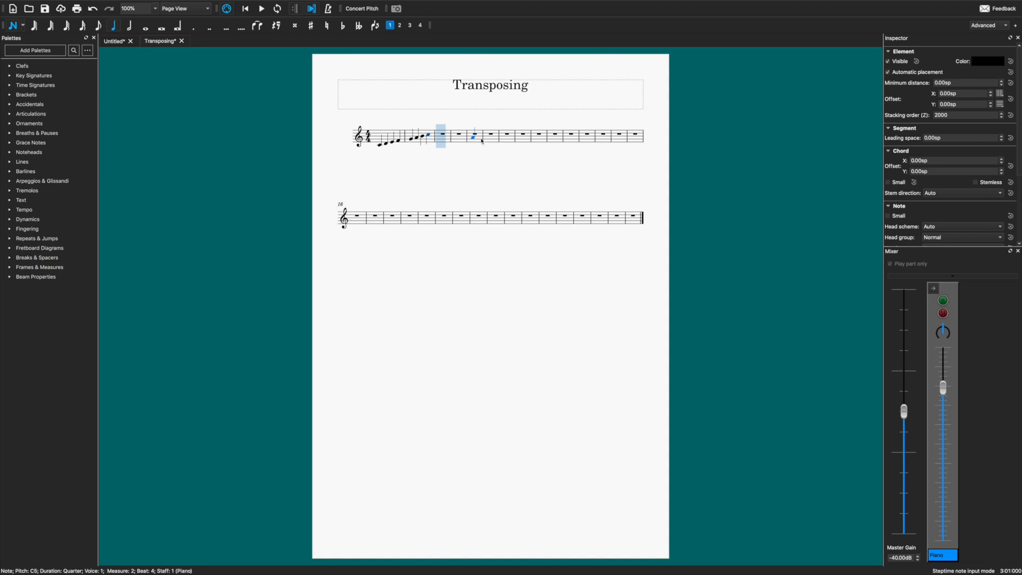
{"action": "key", "text": "Escape"}
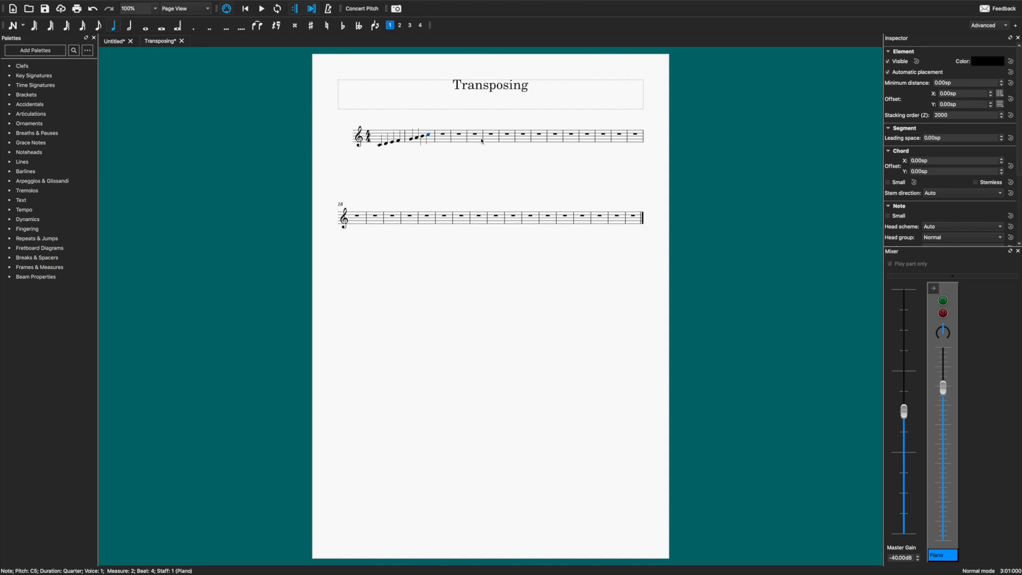
- Add line breaks after measures 2, 4, 6 and 8 so each of the first four systems holds two measures
{"action": "left_click", "coordinate": [433, 143]}
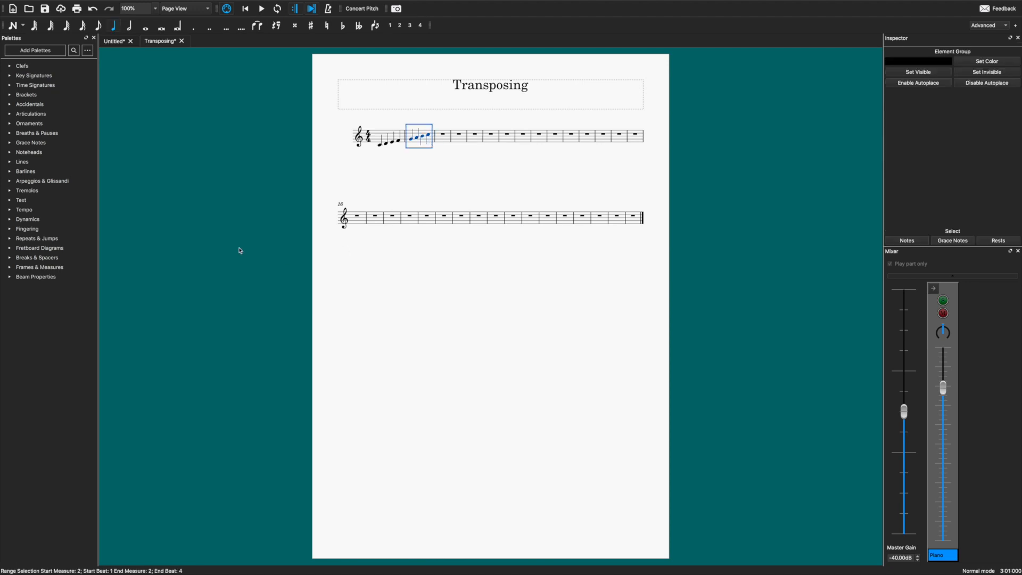
{"action": "left_click", "coordinate": [9, 258]}
{"action": "left_click", "coordinate": [13, 272]}
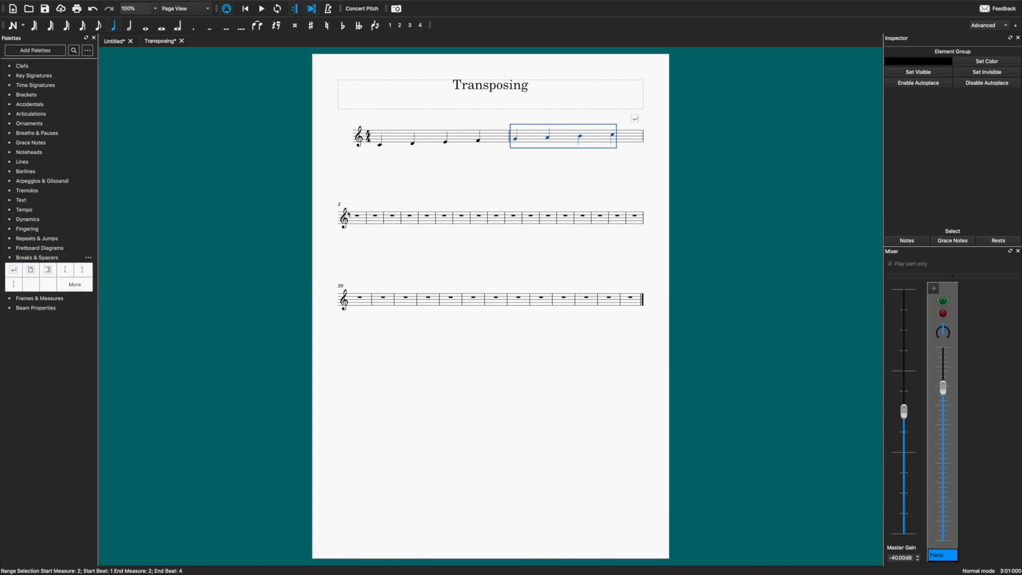
{"action": "left_click", "coordinate": [375, 217]}
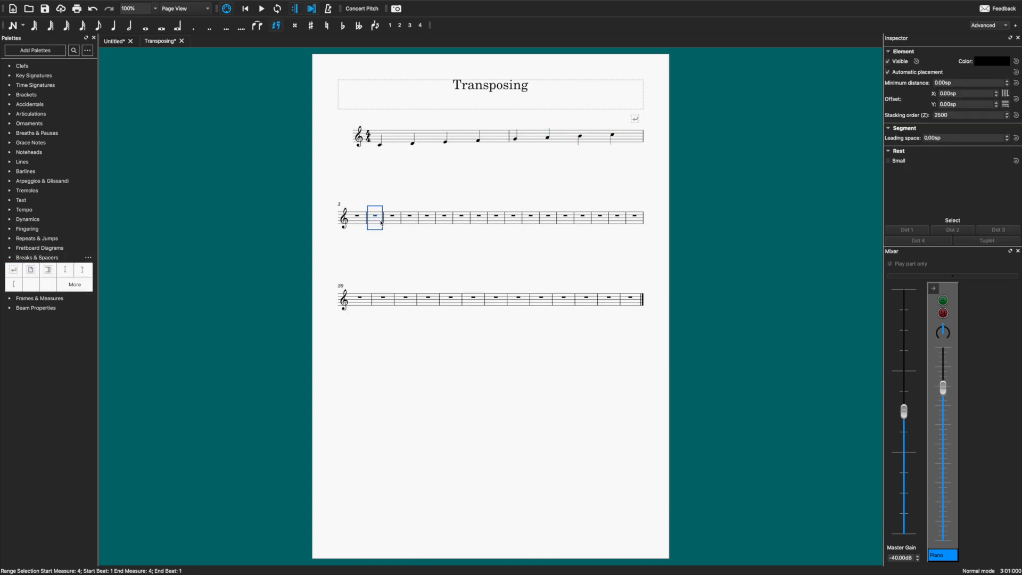
{"action": "left_click", "coordinate": [14, 270]}
{"action": "left_click", "coordinate": [377, 301]}
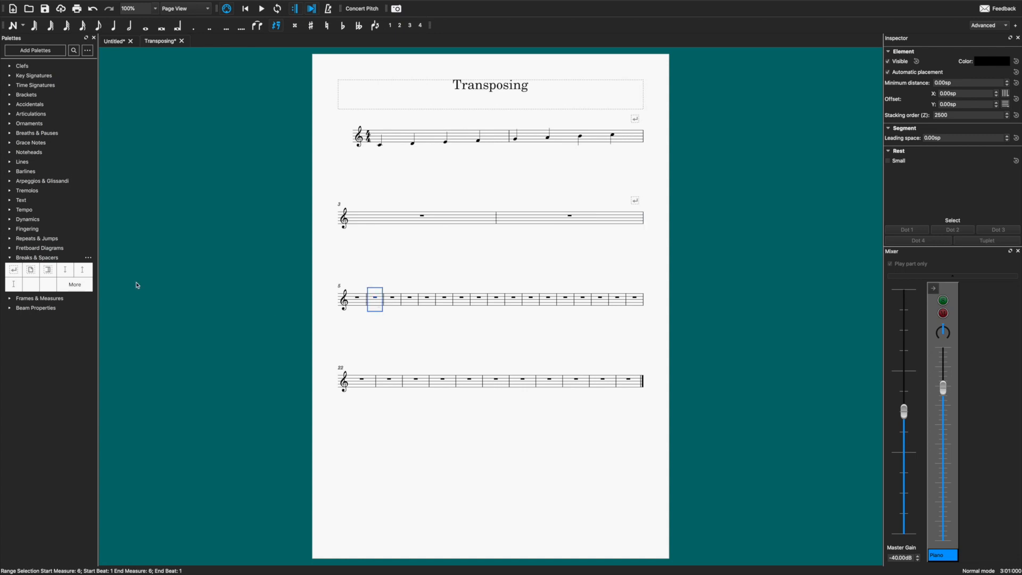
{"action": "left_click", "coordinate": [13, 270]}
{"action": "left_click", "coordinate": [381, 389]}
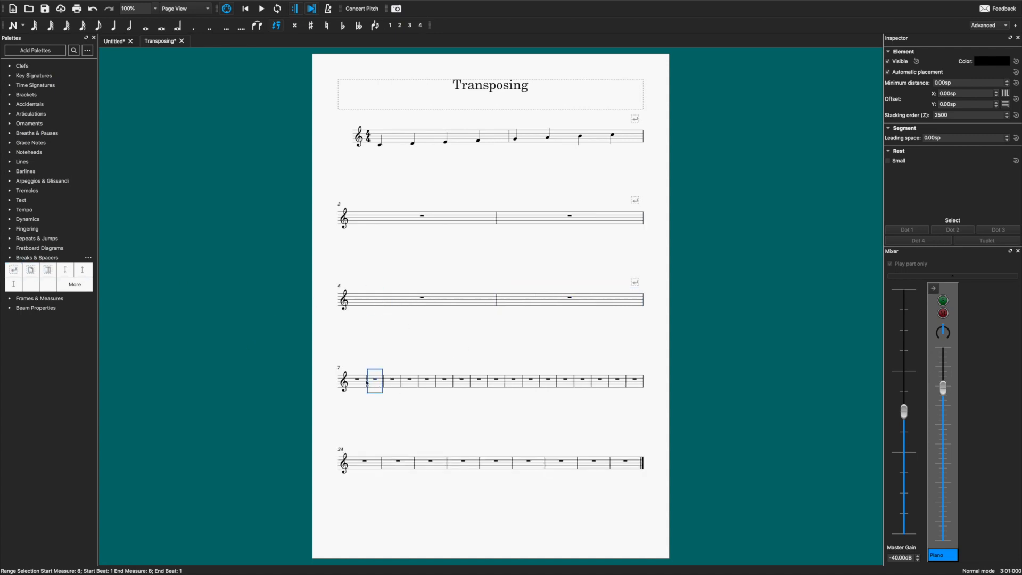
{"action": "left_click", "coordinate": [13, 270]}
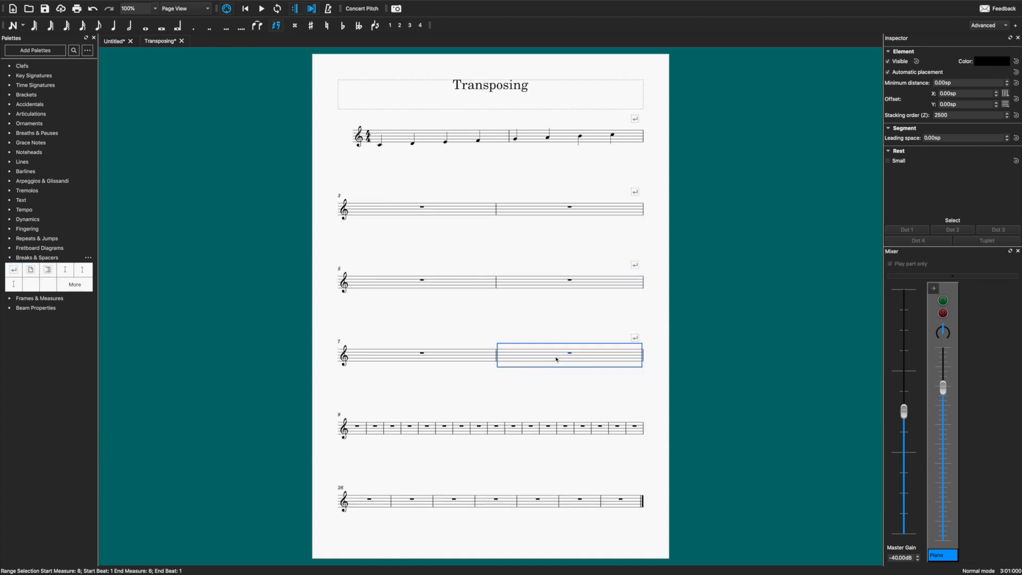
- Copy the scale from measures 1 and 2 into measures 3 and 4
{"action": "scroll", "coordinate": [465, 231], "scroll_direction": "down", "scroll_amount": 1}
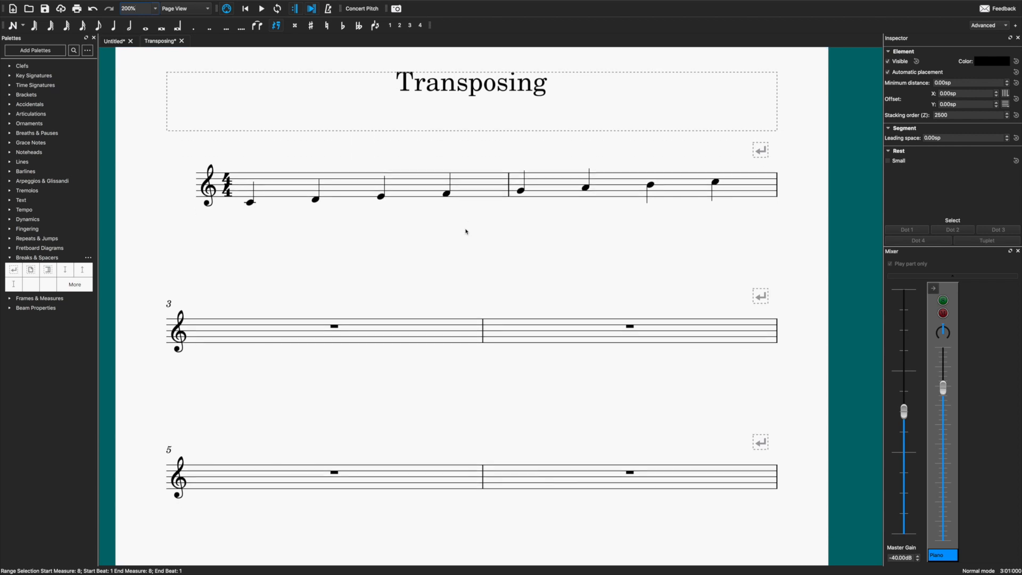
{"action": "scroll", "coordinate": [466, 231], "scroll_direction": "up", "scroll_amount": 1}
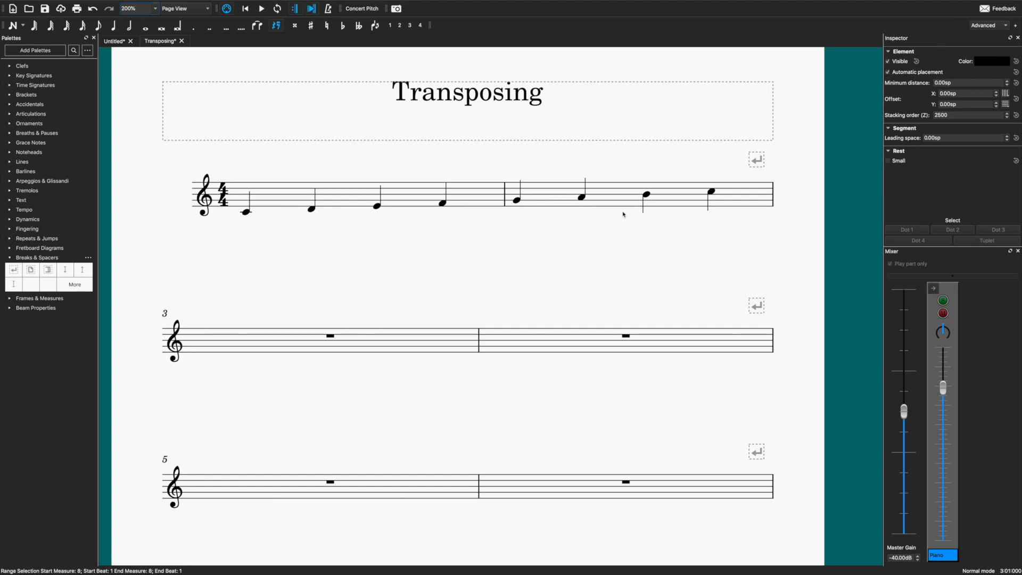
{"action": "left_click", "coordinate": [356, 196]}
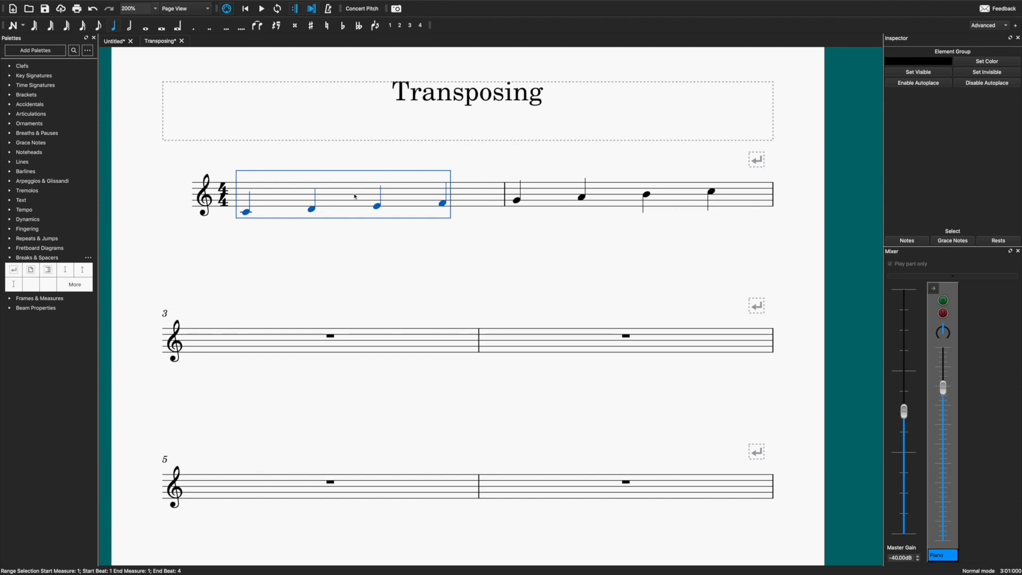
{"action": "left_click", "coordinate": [561, 197], "text": "shift"}
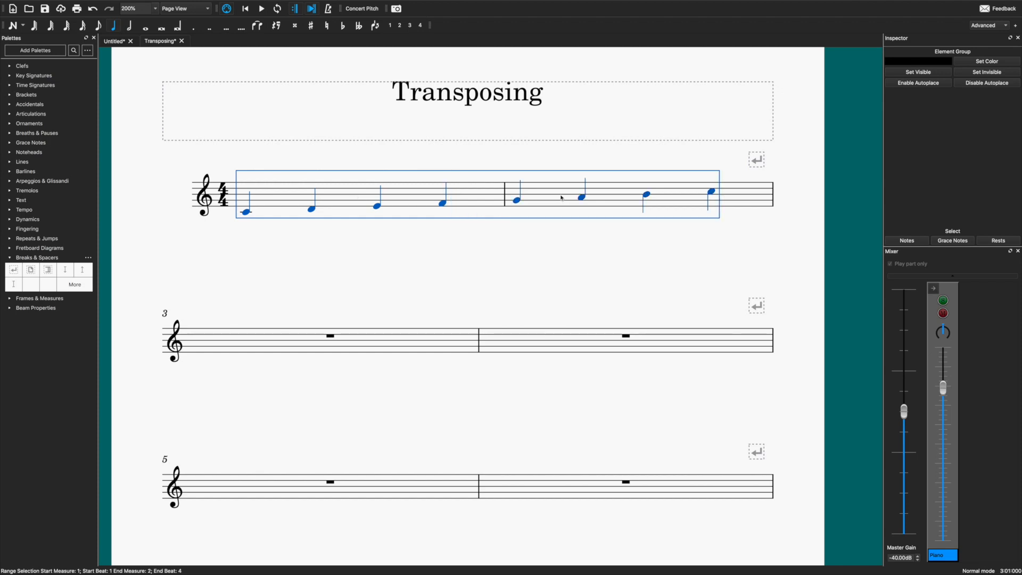
{"action": "left_click", "coordinate": [301, 343]}
{"action": "key", "text": "ctrl+v"}
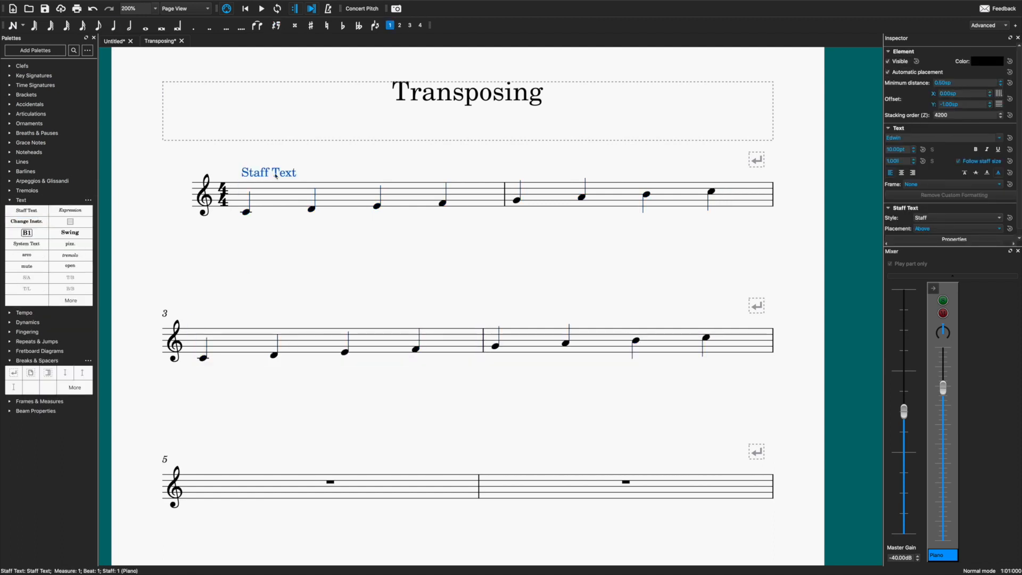
- Label the first note of measure 1 with the staff text "original"
{"action": "double_click", "coordinate": [275, 173]}
{"action": "key", "text": "ctrl+a"}
{"action": "type", "text": "original"}
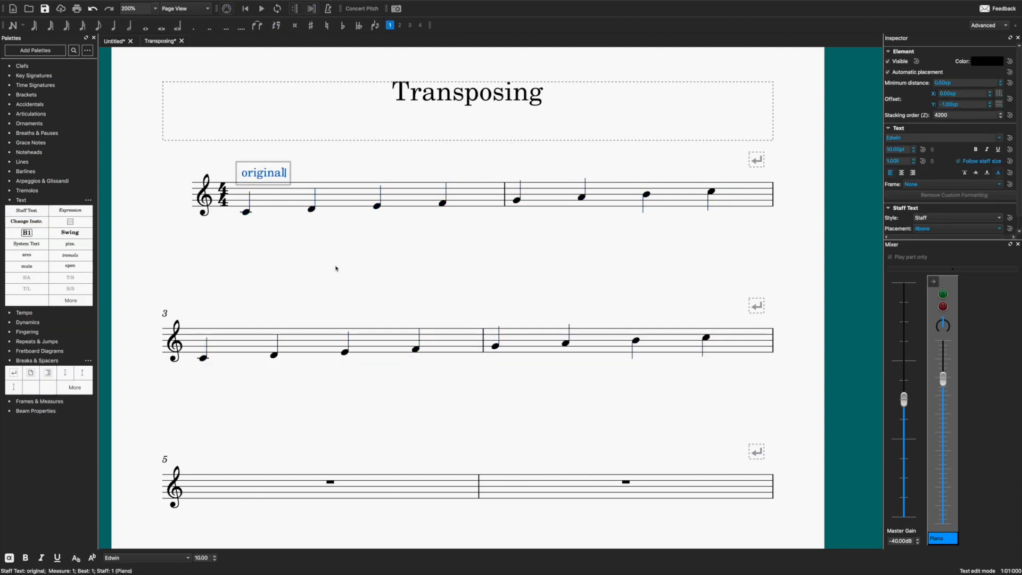
{"action": "left_click", "coordinate": [336, 268]}
{"action": "left_click", "coordinate": [244, 344]}
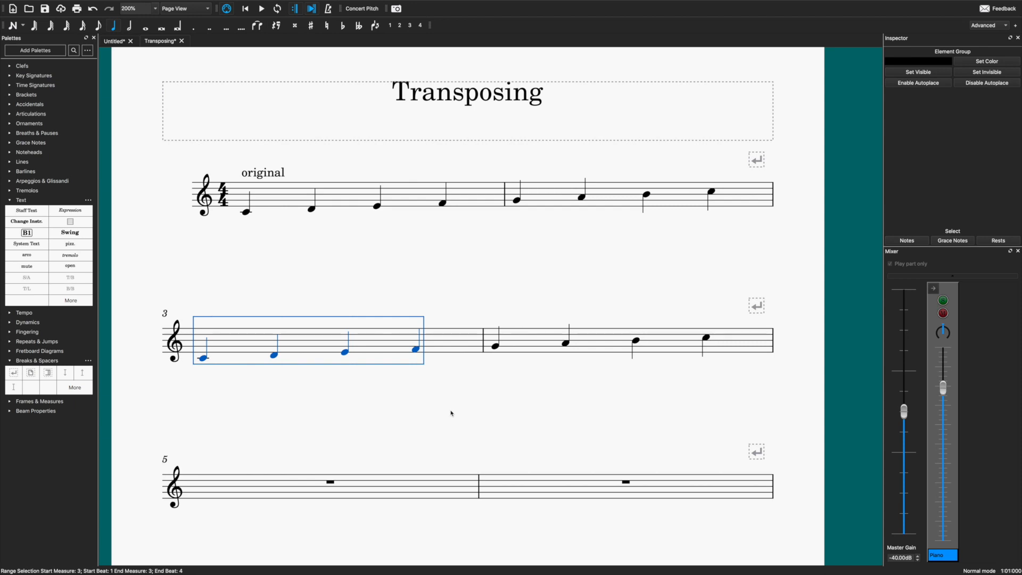
{"action": "left_click", "coordinate": [440, 286]}
{"action": "mouse_move", "coordinate": [150, 3]}
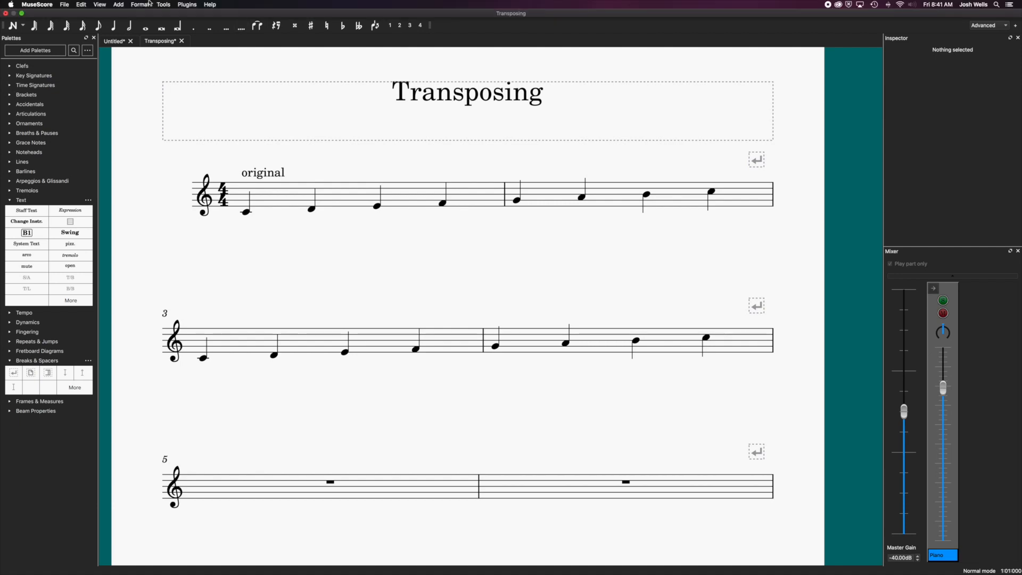
{"action": "left_click", "coordinate": [164, 5]}
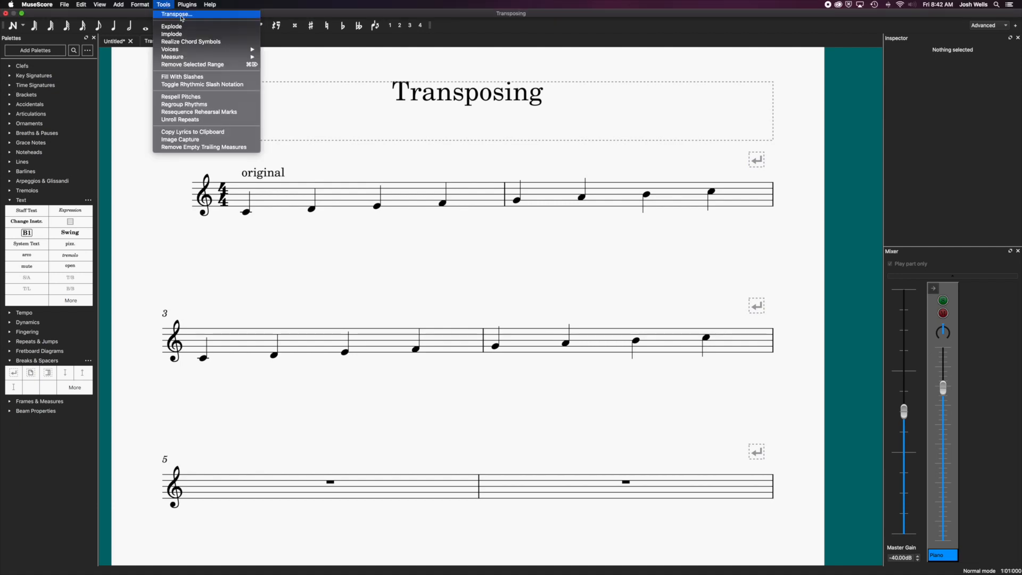
{"action": "left_click", "coordinate": [202, 18]}
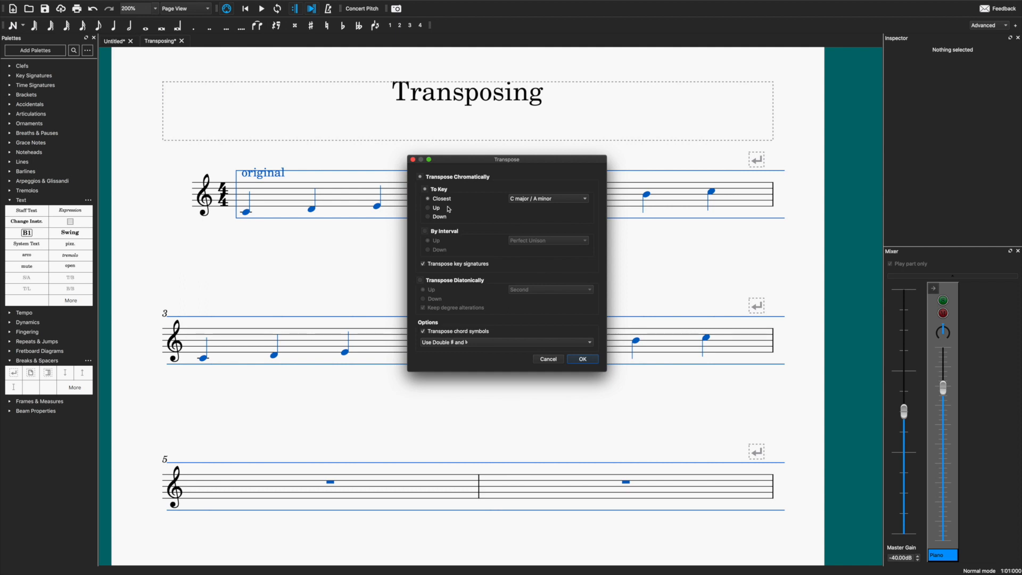
{"action": "left_click_drag", "start_coordinate": [458, 162], "coordinate": [719, 239]}
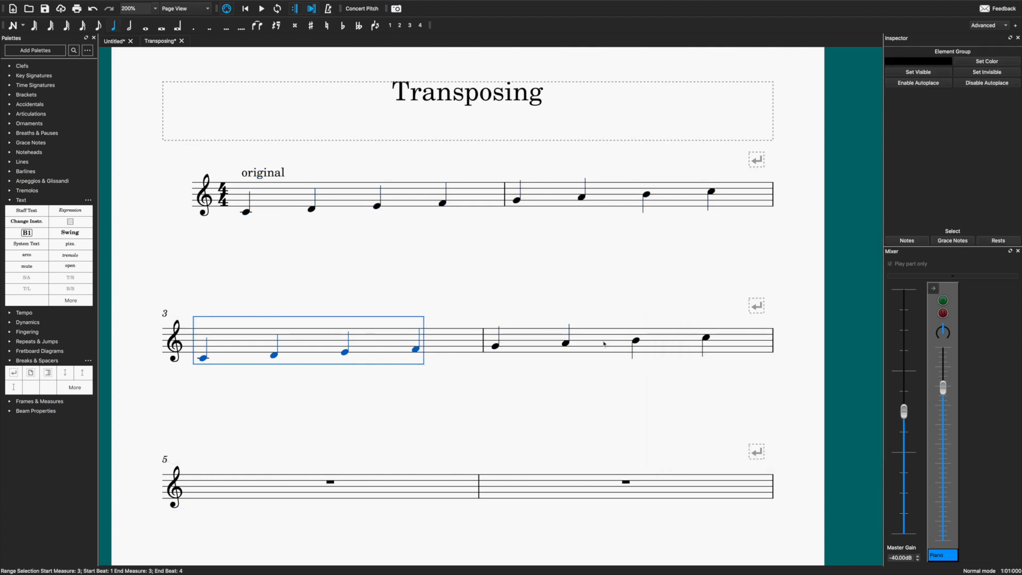
- Transpose the scale in measures 3 and 4 chromatically down to the key of B♭ major / G minor
{"action": "left_click", "coordinate": [604, 344], "text": "shift"}
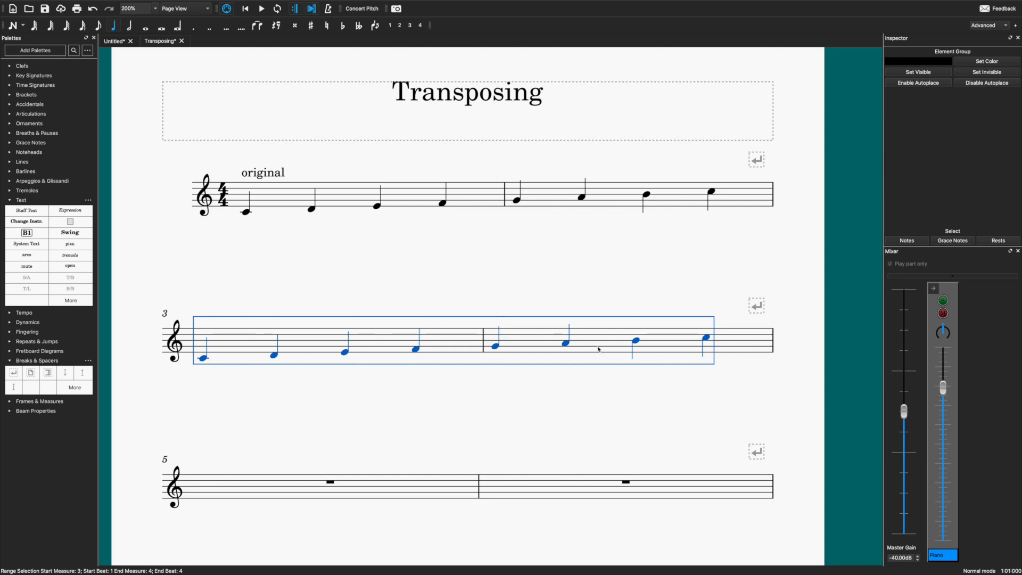
{"action": "mouse_move", "coordinate": [137, 4]}
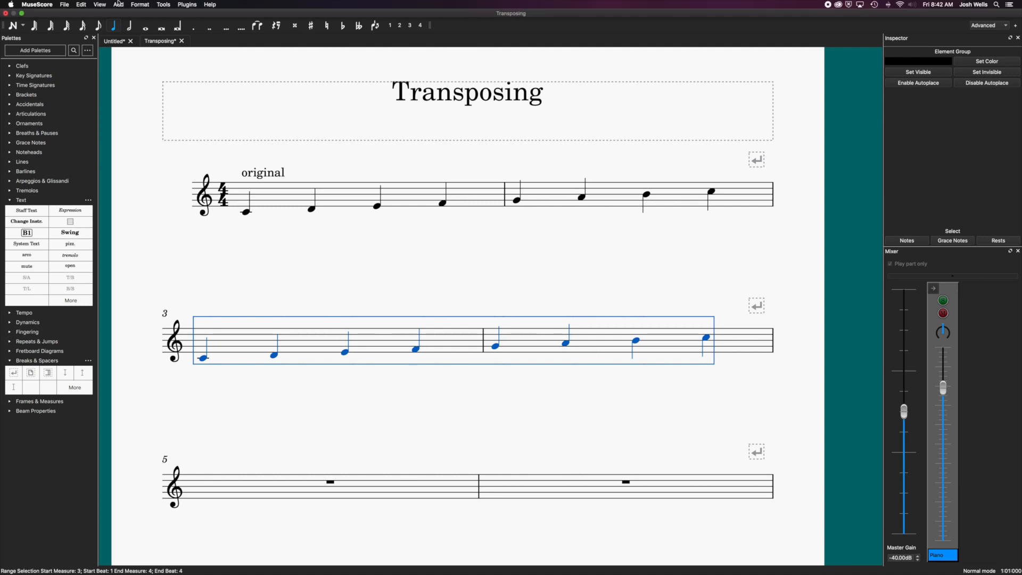
{"action": "left_click", "coordinate": [165, 5]}
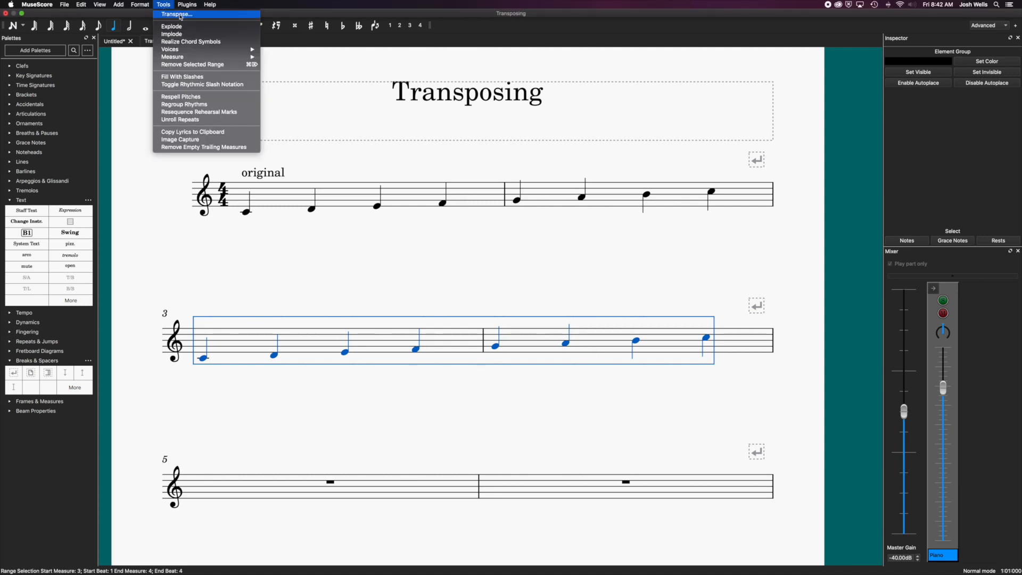
{"action": "left_click", "coordinate": [178, 16]}
{"action": "left_click_drag", "start_coordinate": [813, 237], "coordinate": [478, 176]}
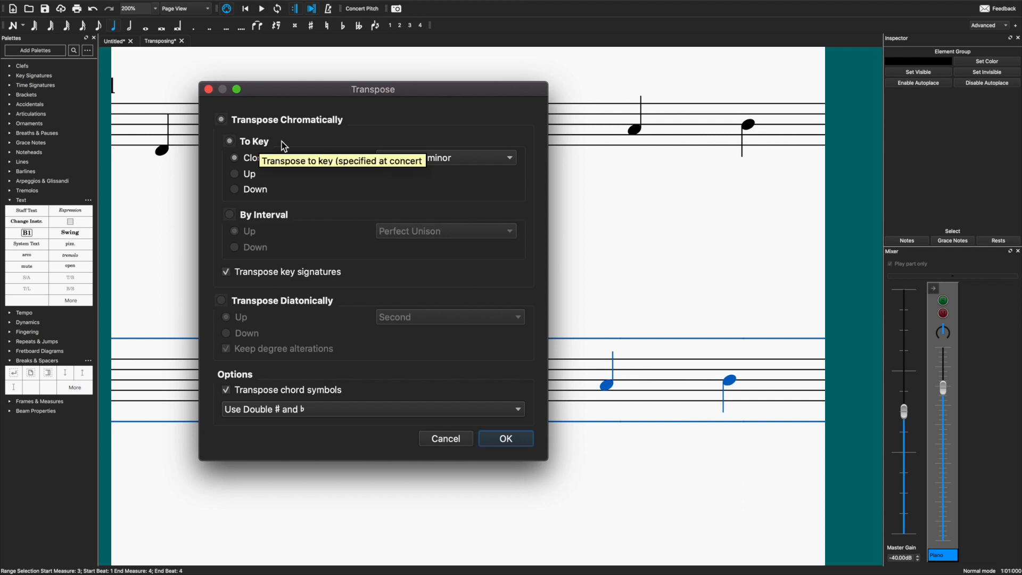
{"action": "left_click", "coordinate": [257, 190]}
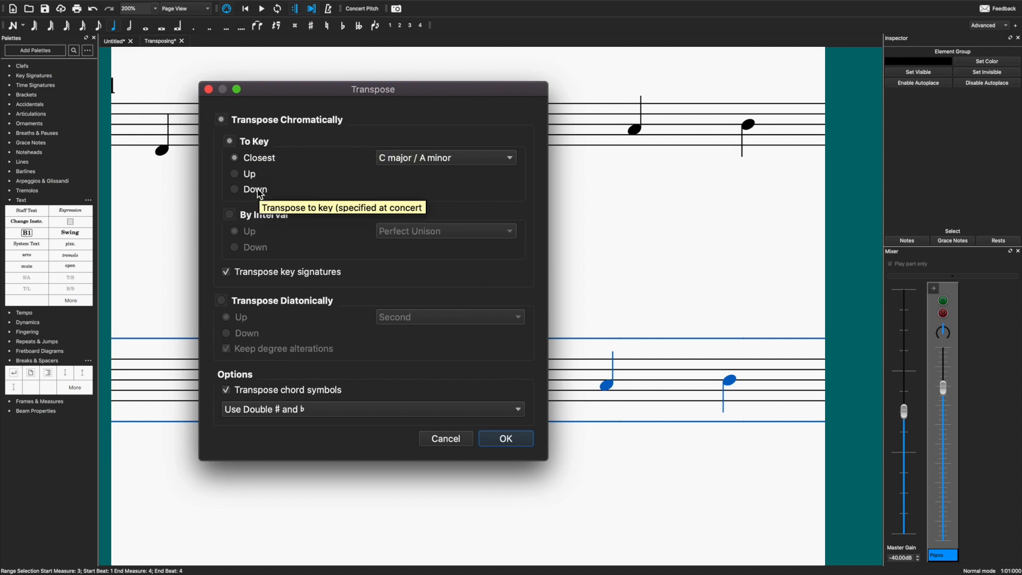
{"action": "left_click", "coordinate": [463, 158]}
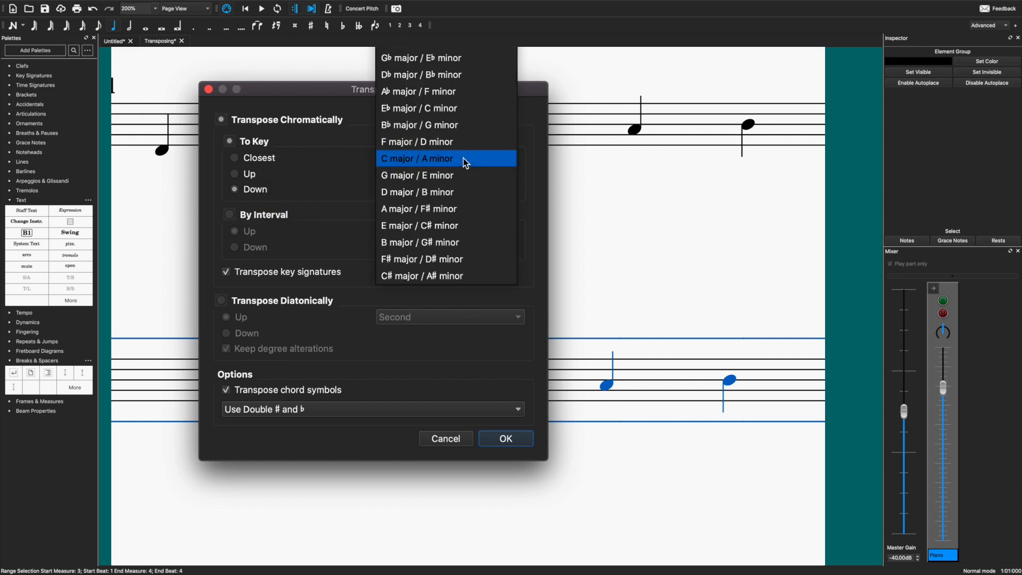
{"action": "left_click", "coordinate": [468, 127]}
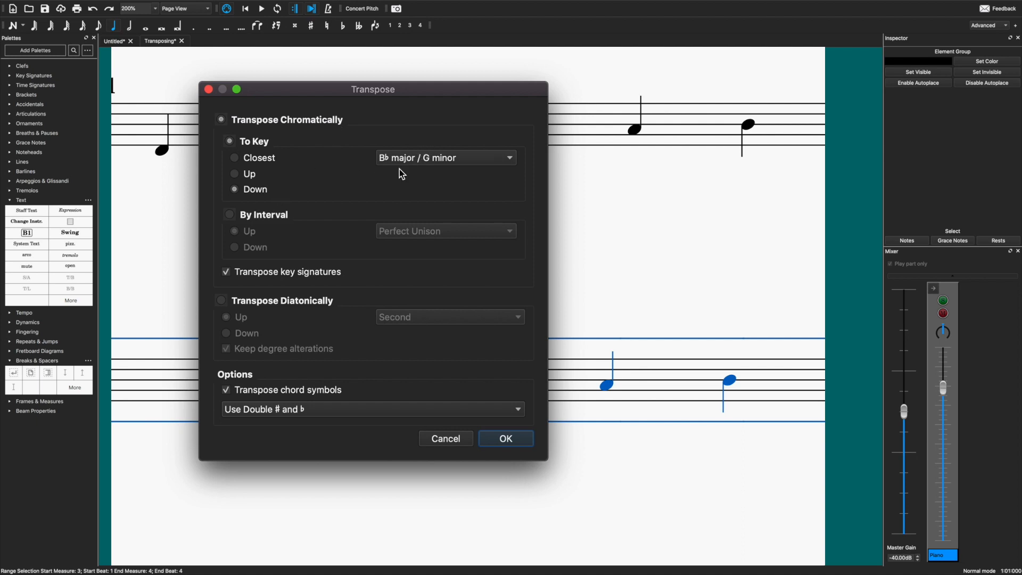
{"action": "left_click", "coordinate": [506, 438]}
{"action": "scroll", "coordinate": [513, 439], "scroll_direction": "down", "scroll_amount": 3}
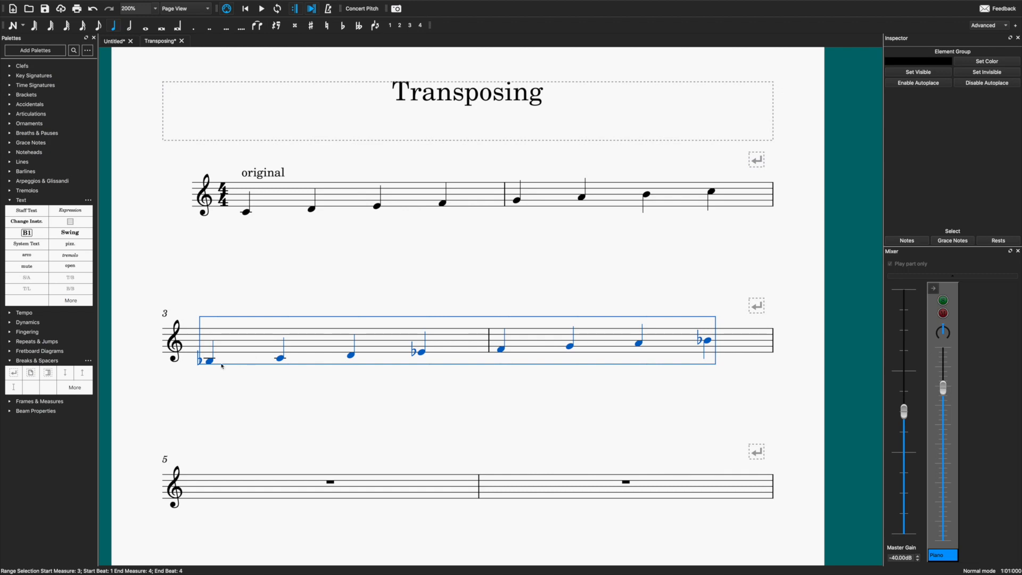
- Apply the two-flat B♭ major key signature from measure 3 onward
{"action": "left_click", "coordinate": [285, 393]}
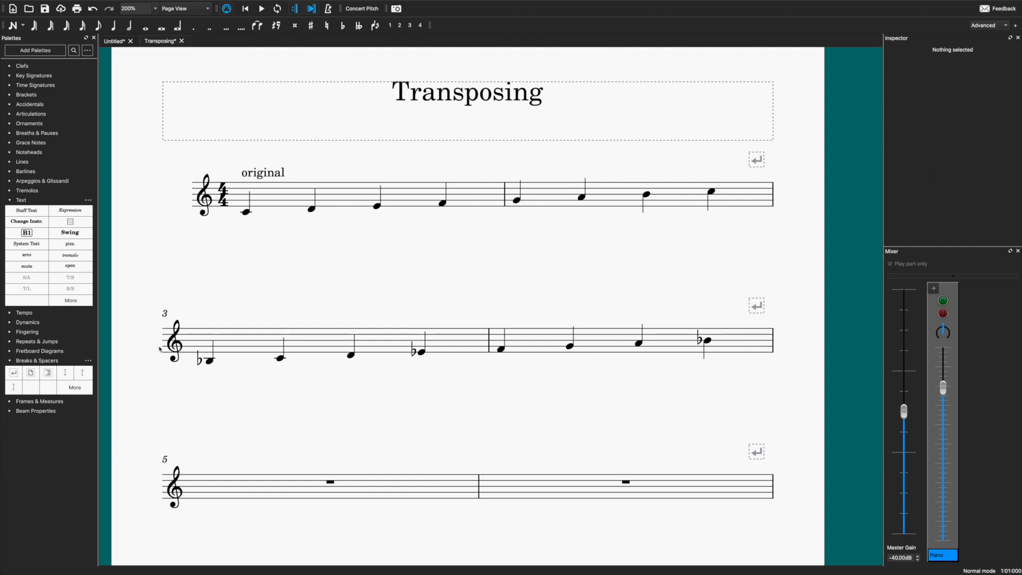
{"action": "left_click", "coordinate": [242, 341]}
{"action": "left_click", "coordinate": [32, 76]}
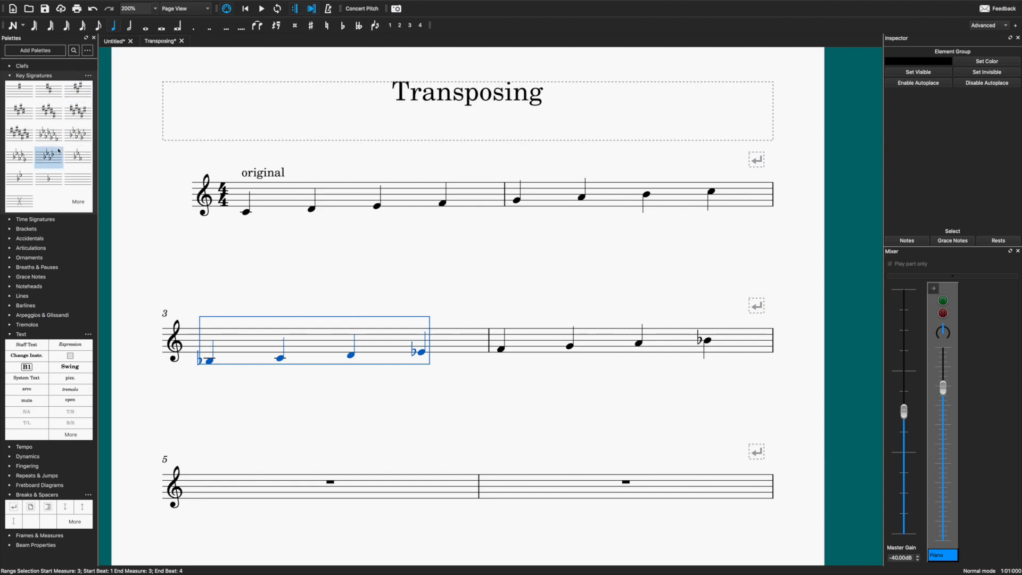
{"action": "left_click", "coordinate": [20, 178]}
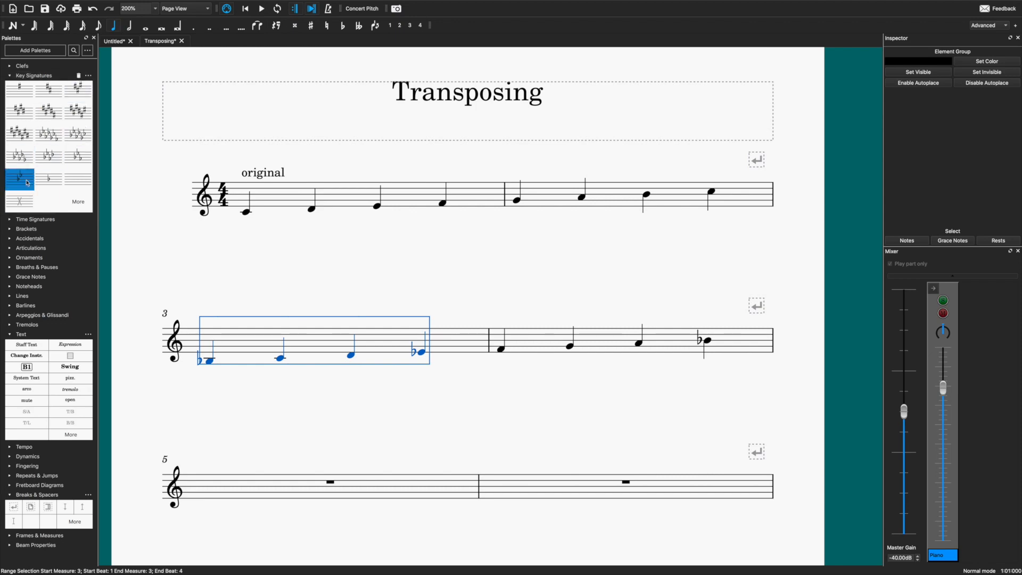
{"action": "left_click", "coordinate": [374, 410]}
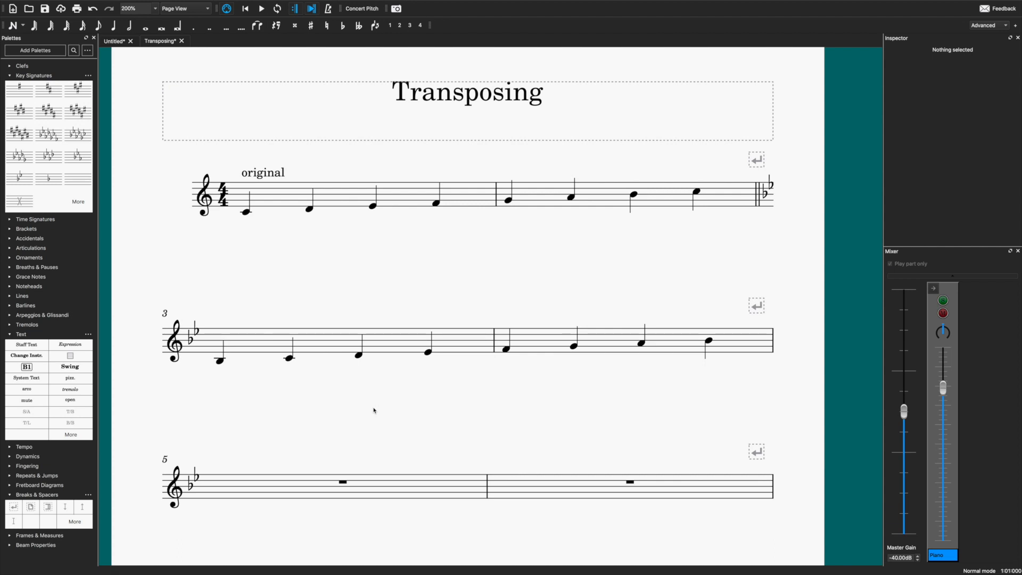
- Label the first note of measure 3 with the staff text "transpose down to Bb"
{"action": "left_click", "coordinate": [219, 360]}
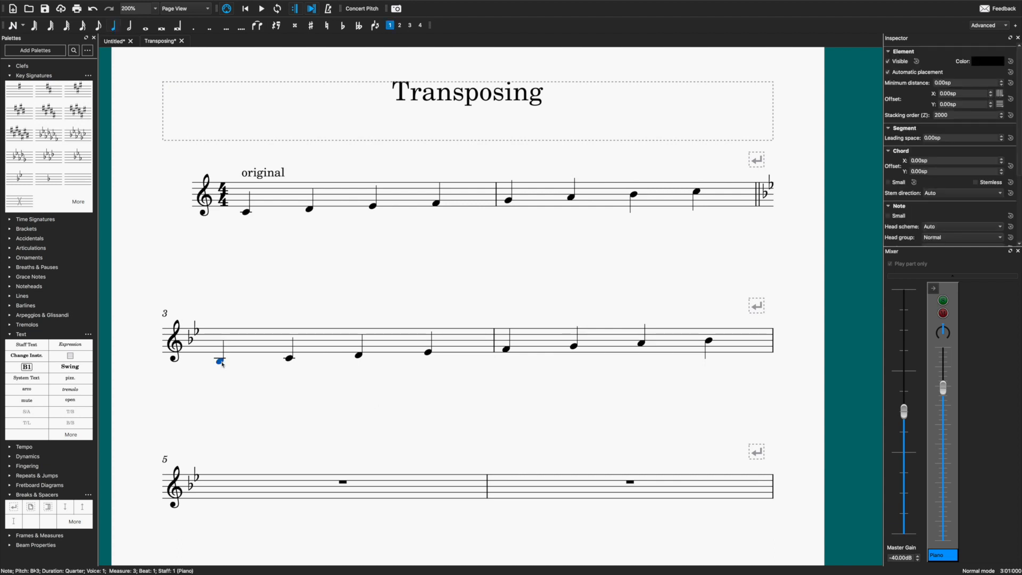
{"action": "left_click", "coordinate": [36, 344]}
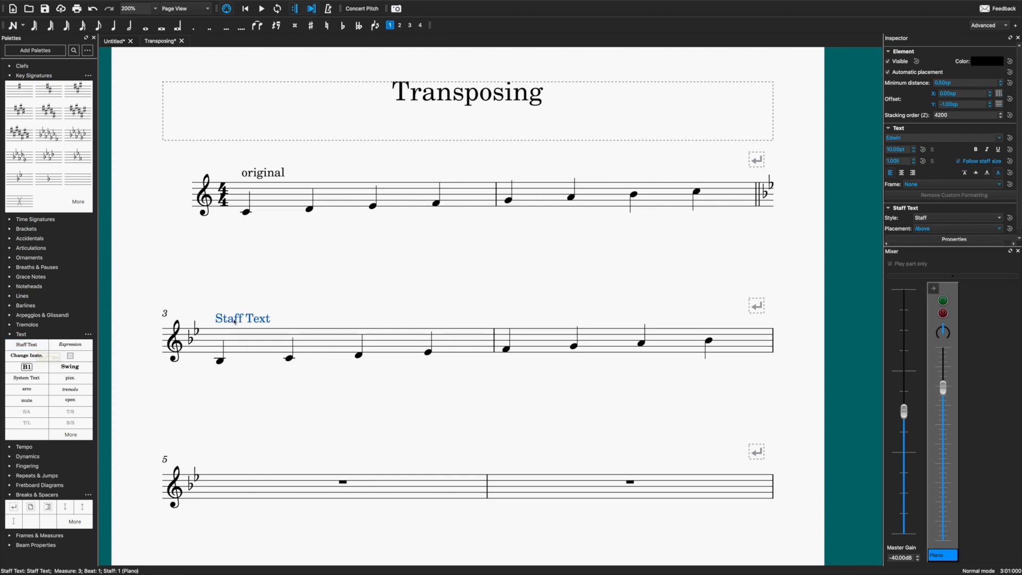
{"action": "type", "text": "transpose down to Bb"}
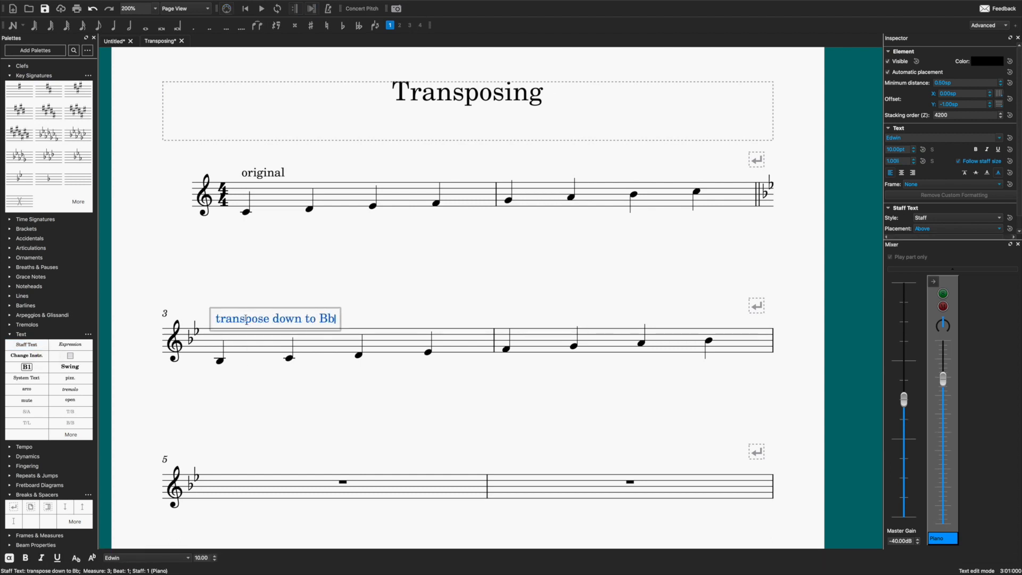
{"action": "left_click", "coordinate": [413, 306]}
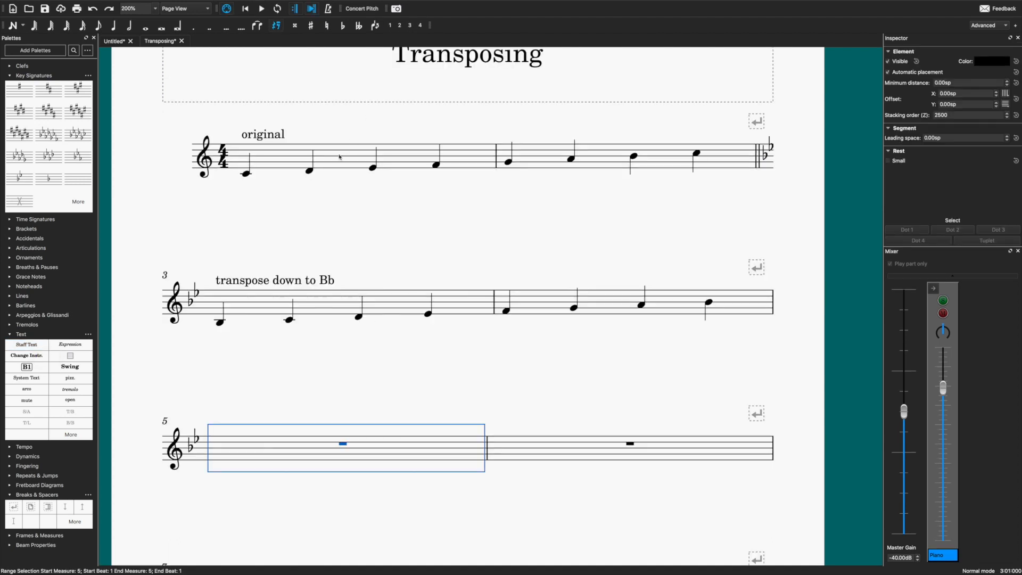
- Copy the original scale from measures 1 and 2 into measures 5 and 6
{"action": "left_click", "coordinate": [339, 157]}
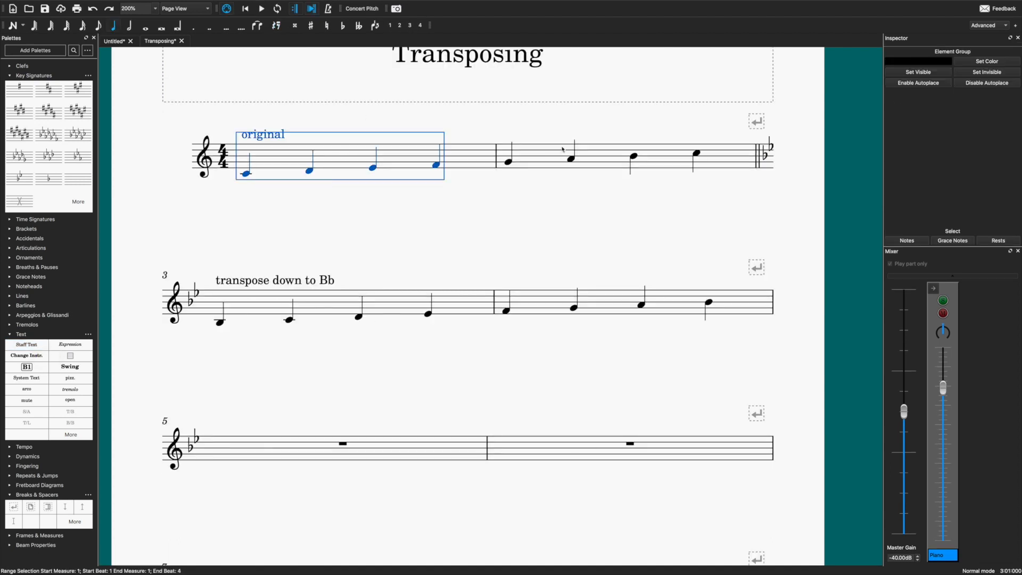
{"action": "left_click", "coordinate": [546, 158], "text": "shift"}
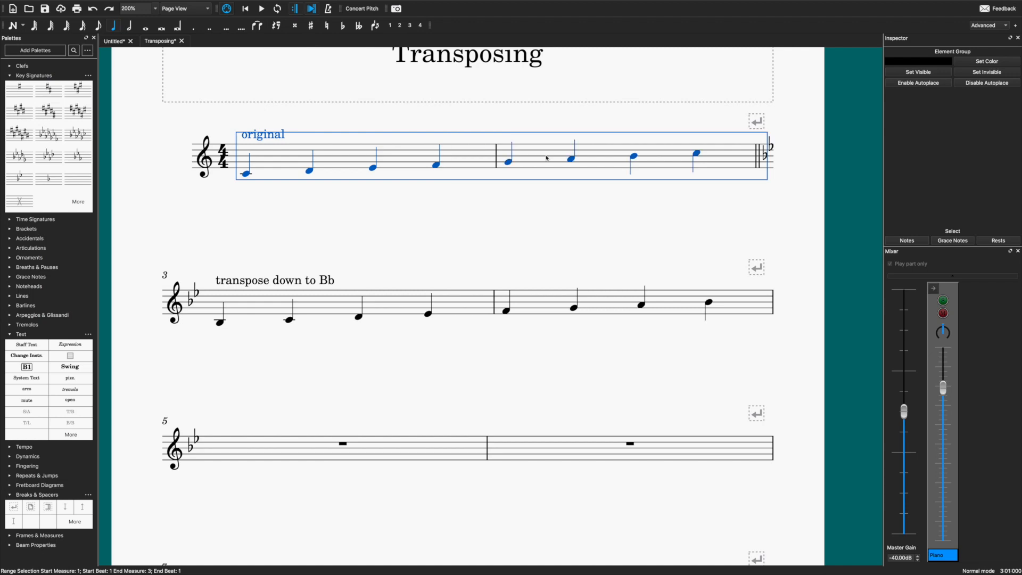
{"action": "left_click", "coordinate": [309, 455]}
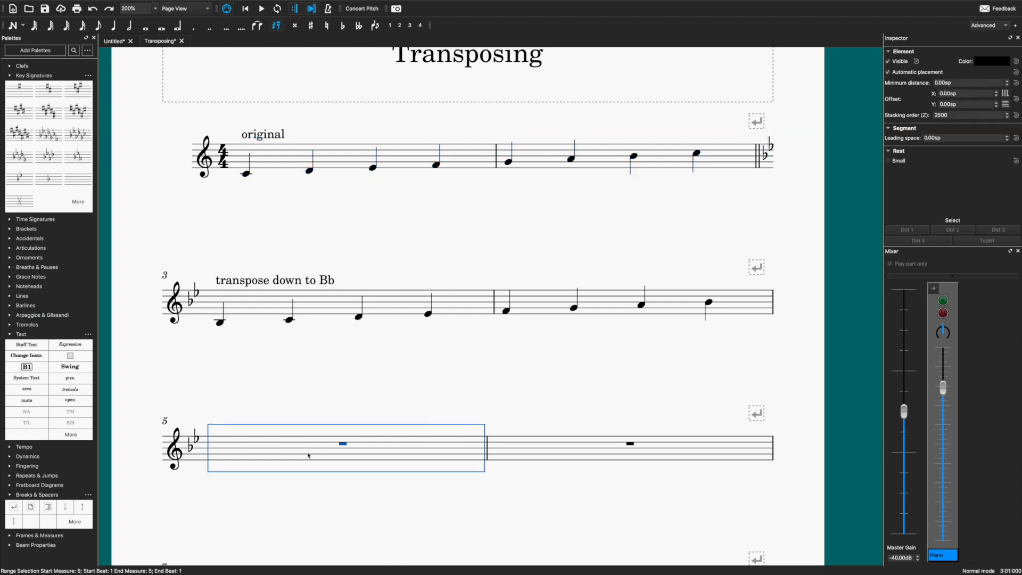
{"action": "key", "text": "ctrl+v"}
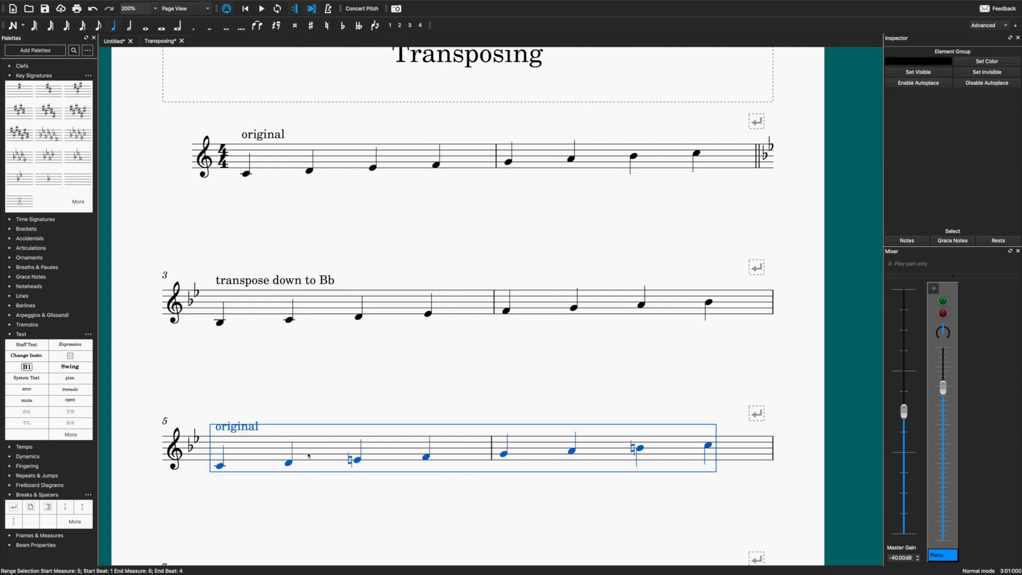
- Delete the copied "original" label above measure 5
{"action": "left_click", "coordinate": [314, 364]}
{"action": "left_click", "coordinate": [240, 428]}
{"action": "key", "text": "Delete"}
- Apply the C major key signature, with no sharps or flats, from measure 5 onward
{"action": "left_click", "coordinate": [244, 443]}
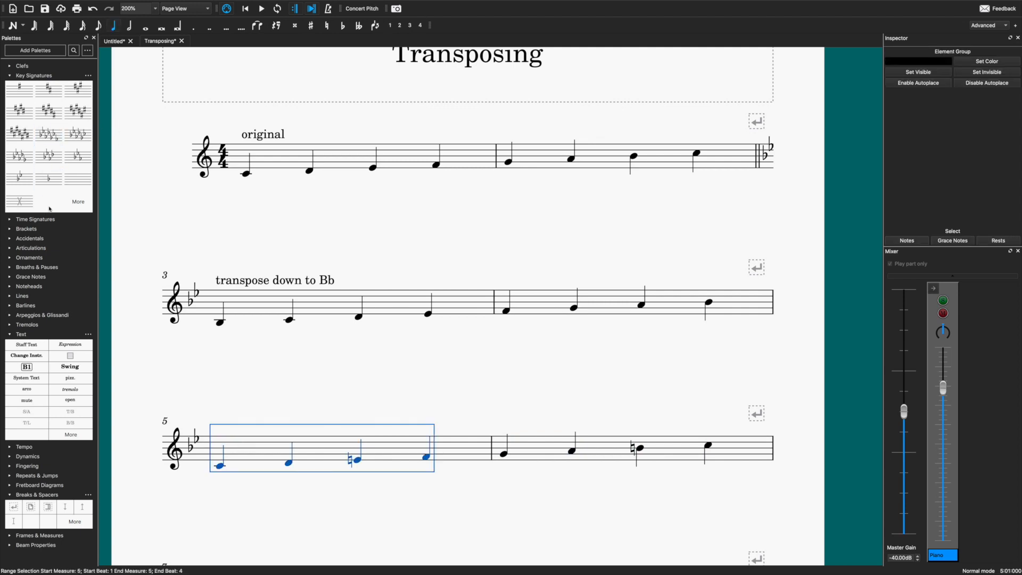
{"action": "left_click", "coordinate": [78, 178]}
{"action": "left_click", "coordinate": [433, 371]}
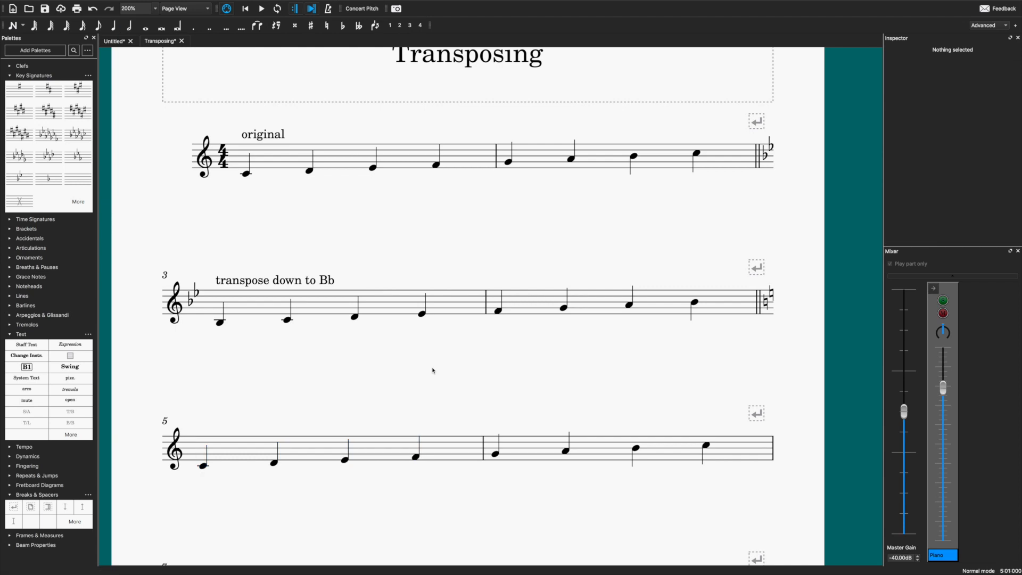
- Transpose the scale in measures 5 and 6 chromatically up to the key of B♭ major / G minor, including key signatures
{"action": "scroll", "coordinate": [335, 390], "scroll_direction": "down", "scroll_amount": 4}
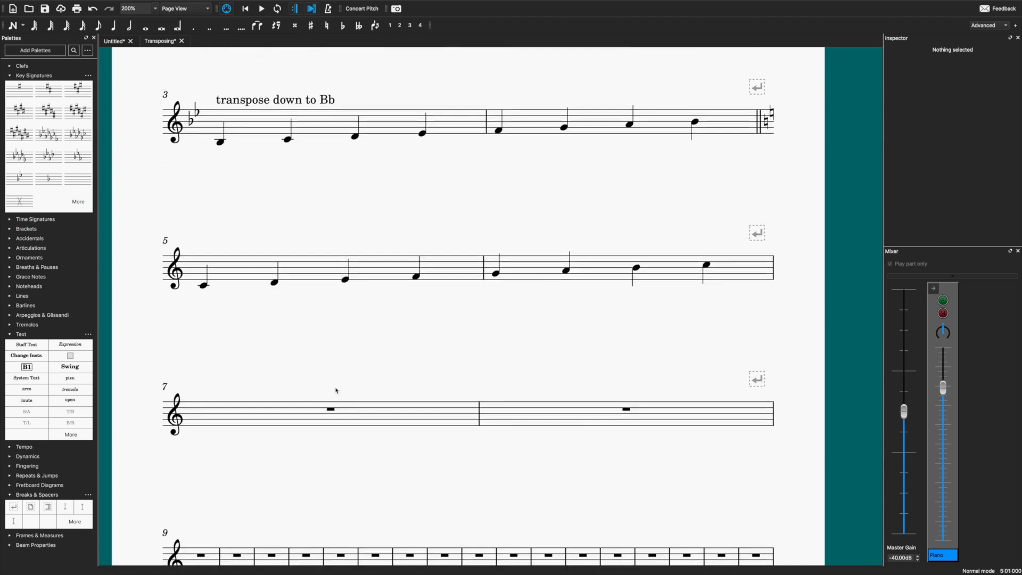
{"action": "left_click", "coordinate": [250, 269]}
{"action": "left_click", "coordinate": [540, 272], "text": "shift"}
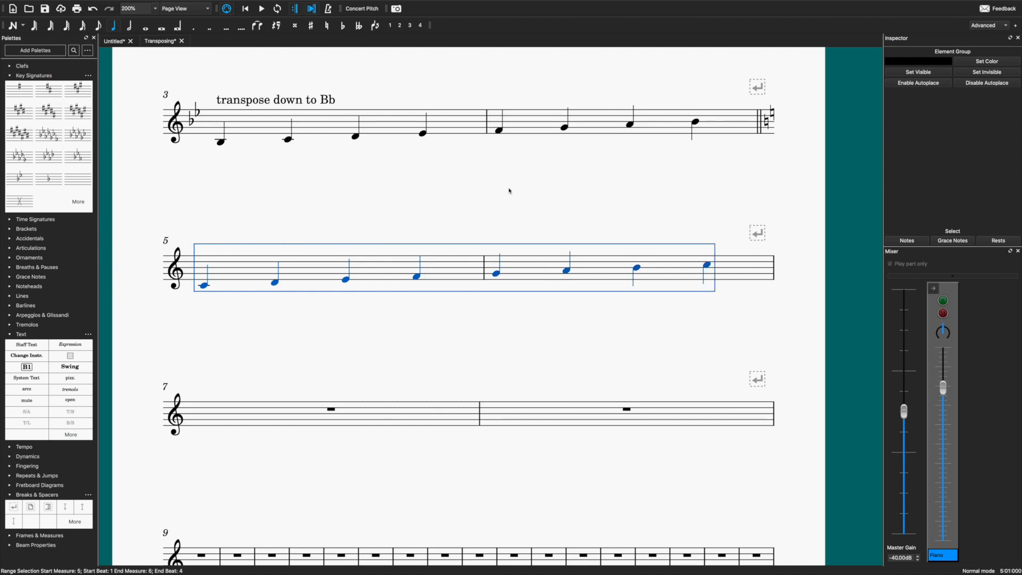
{"action": "mouse_move", "coordinate": [224, 3]}
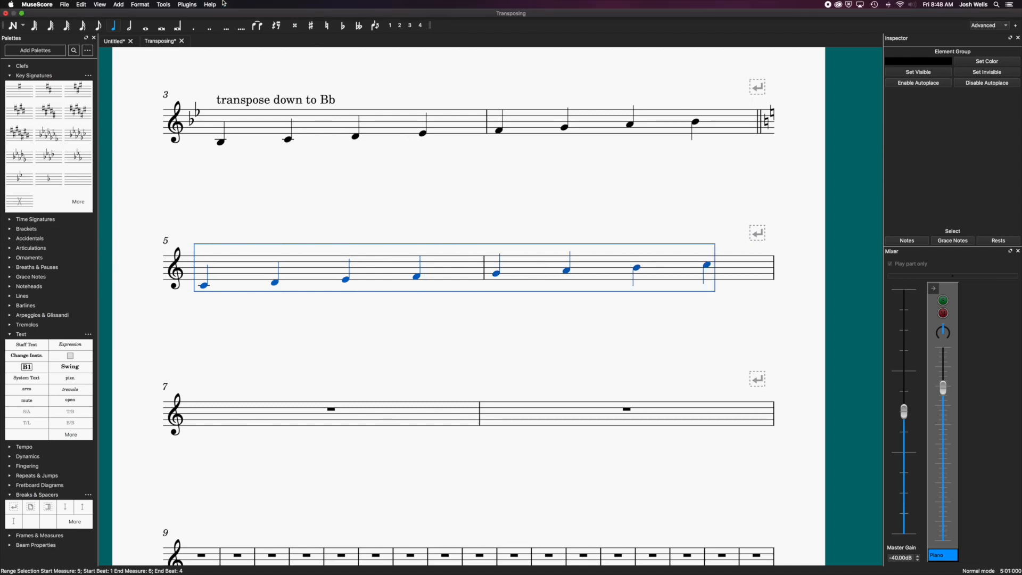
{"action": "left_click", "coordinate": [163, 5]}
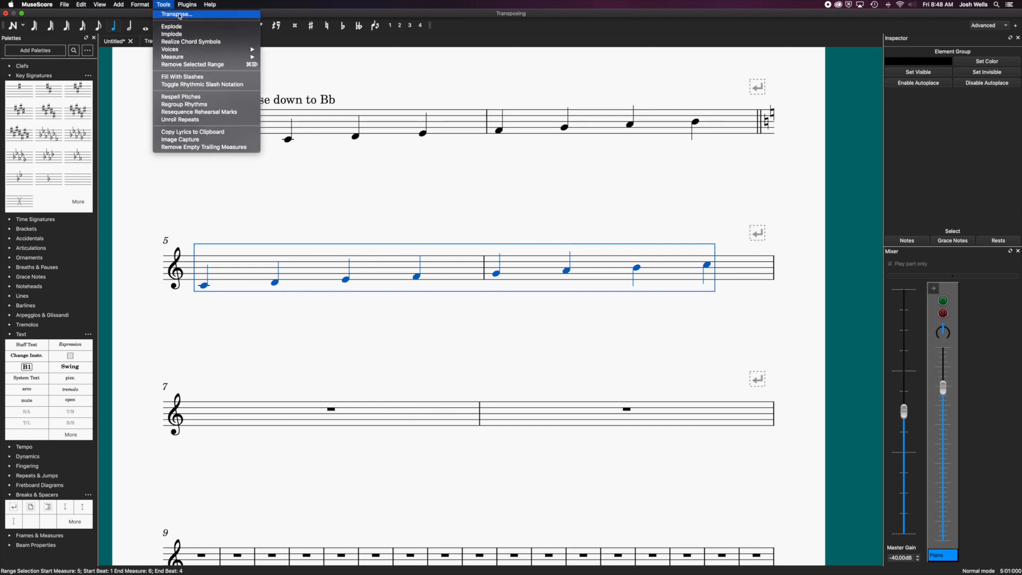
{"action": "left_click", "coordinate": [180, 15]}
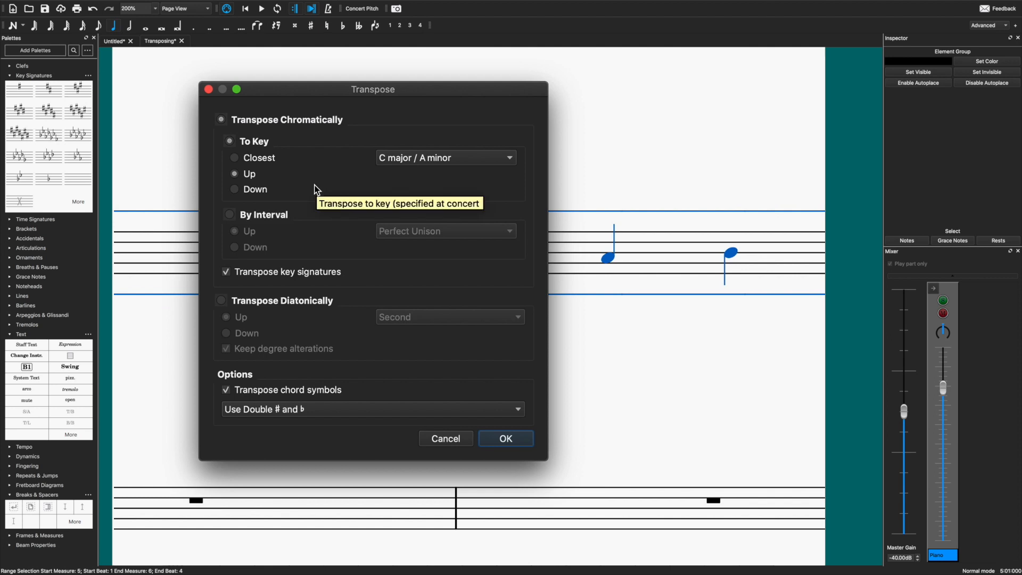
{"action": "left_click", "coordinate": [414, 157]}
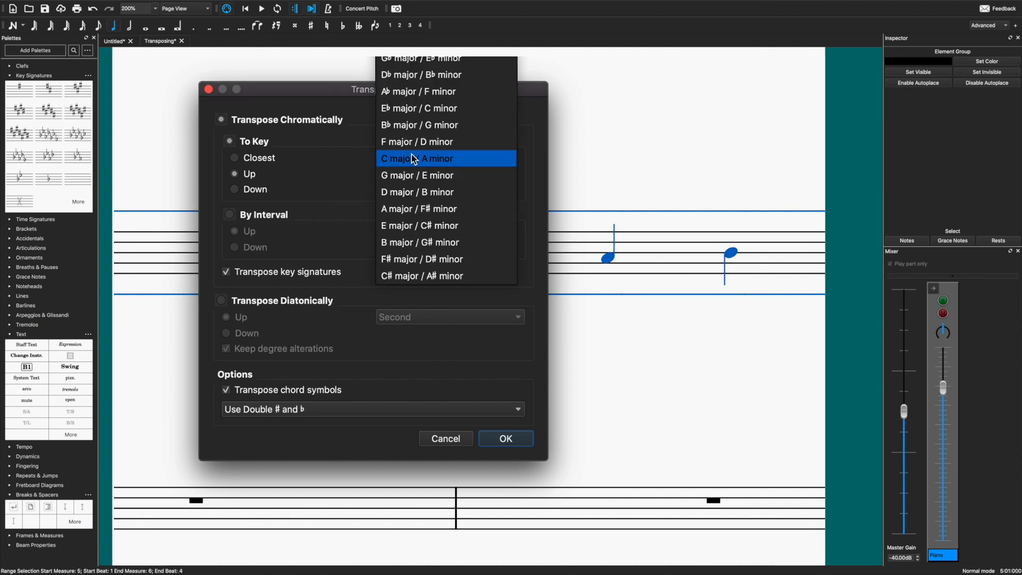
{"action": "left_click", "coordinate": [429, 127]}
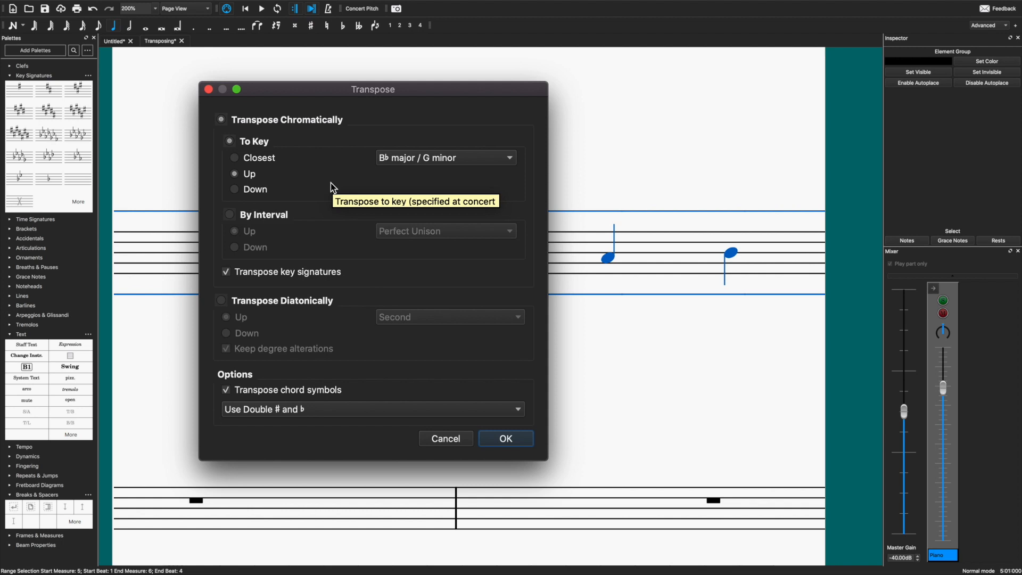
{"action": "left_click", "coordinate": [506, 438]}
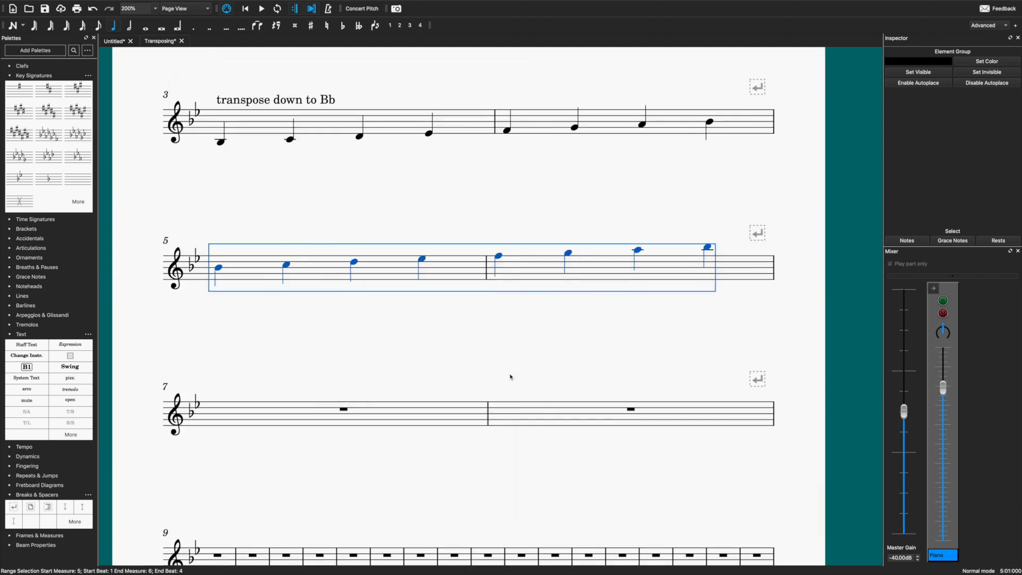
{"action": "left_click", "coordinate": [291, 326]}
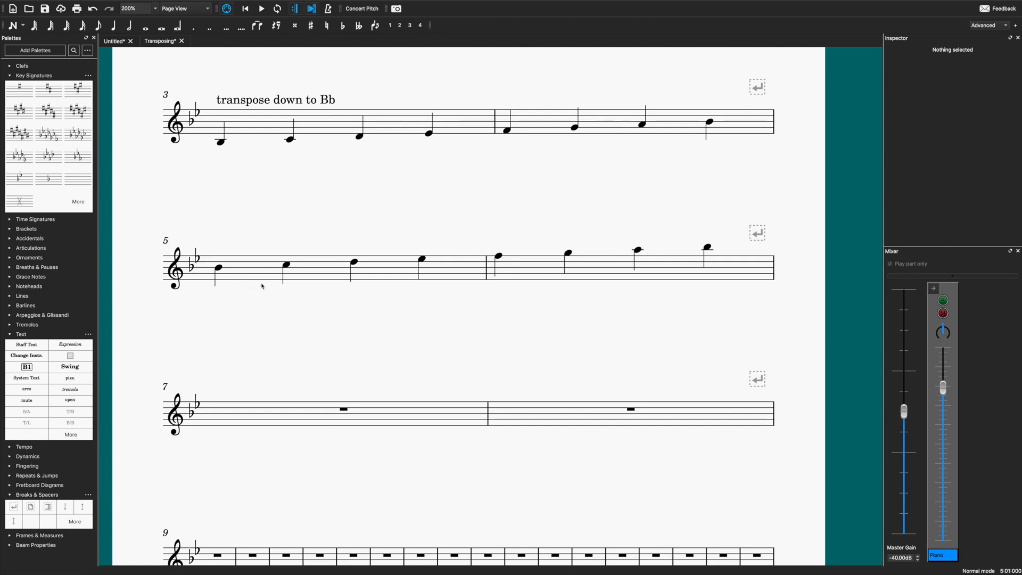
- Label the first note of measure 5 with the staff text "transpose UP to Bb"
{"action": "scroll", "coordinate": [261, 271], "scroll_direction": "up", "scroll_amount": 3}
{"action": "scroll", "coordinate": [262, 270], "scroll_direction": "up", "scroll_amount": 1}
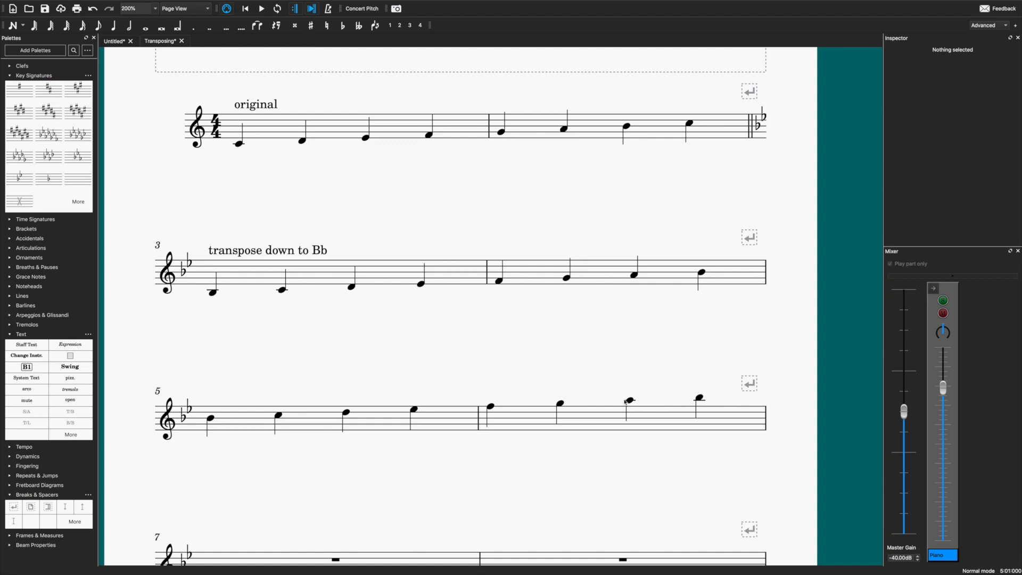
{"action": "left_click", "coordinate": [210, 417]}
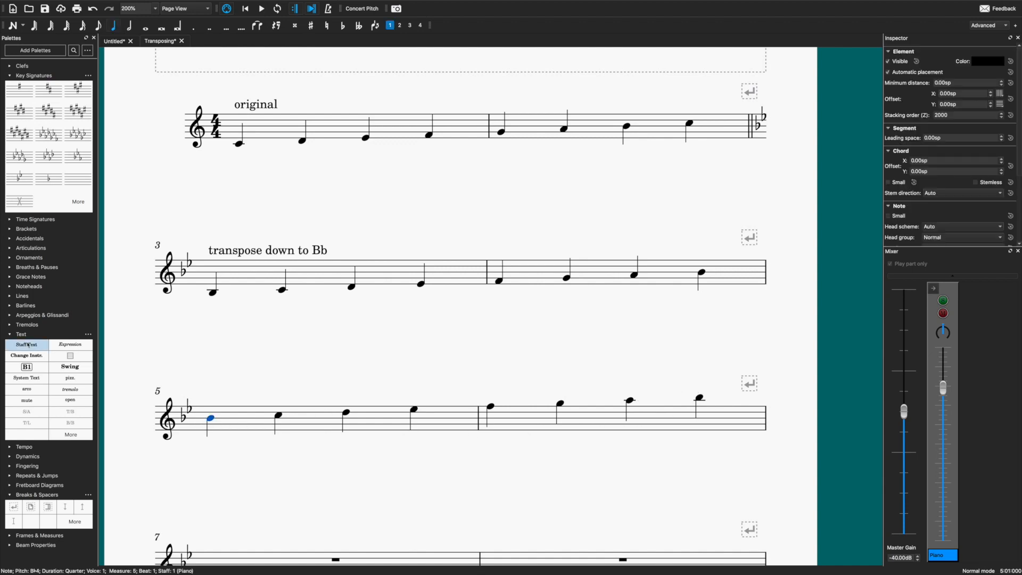
{"action": "left_click", "coordinate": [26, 344]}
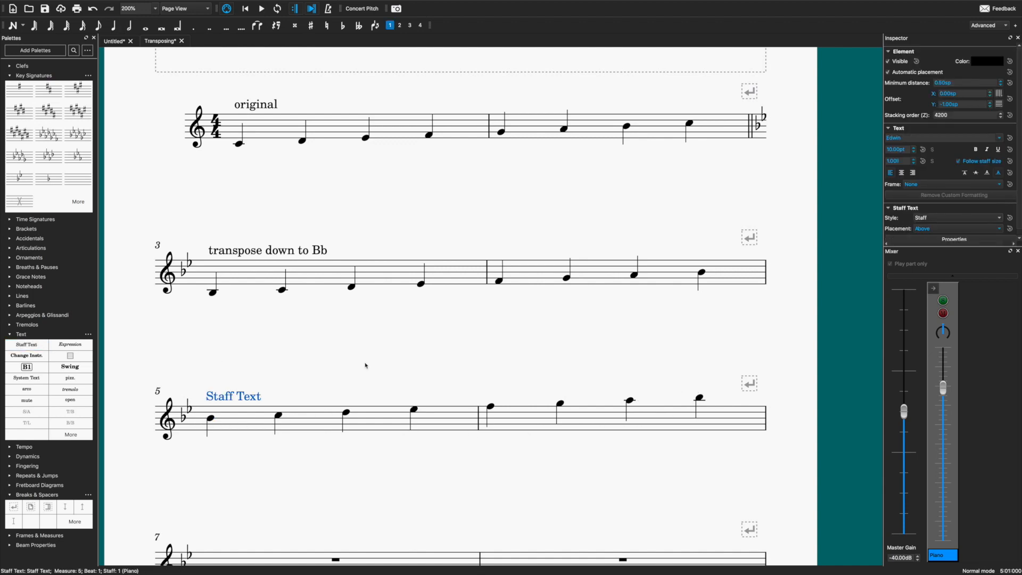
{"action": "double_click", "coordinate": [253, 396]}
{"action": "type", "text": "transpose UP to Bb"}
{"action": "key", "text": "Escape"}
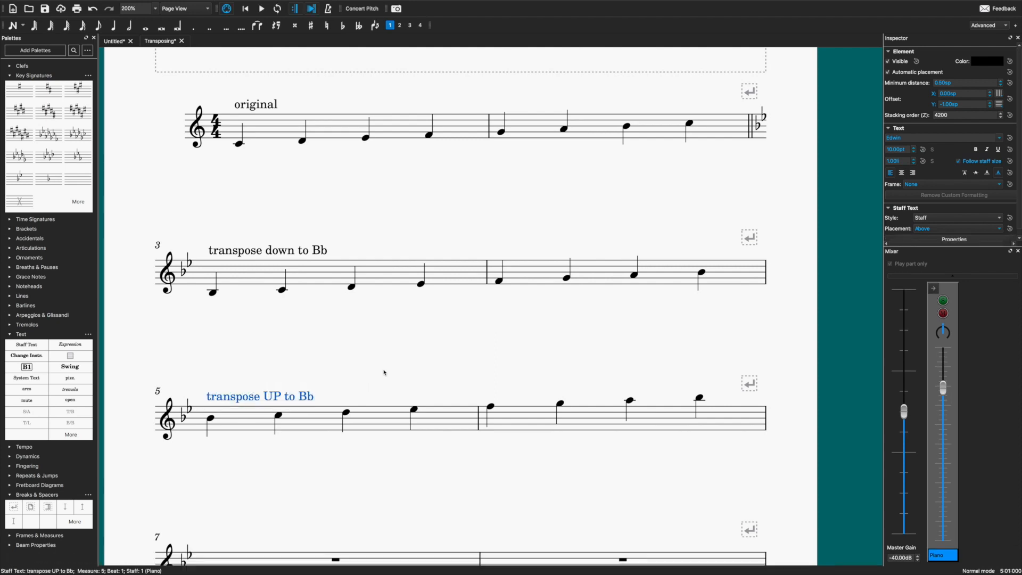
{"action": "key", "text": "Escape"}
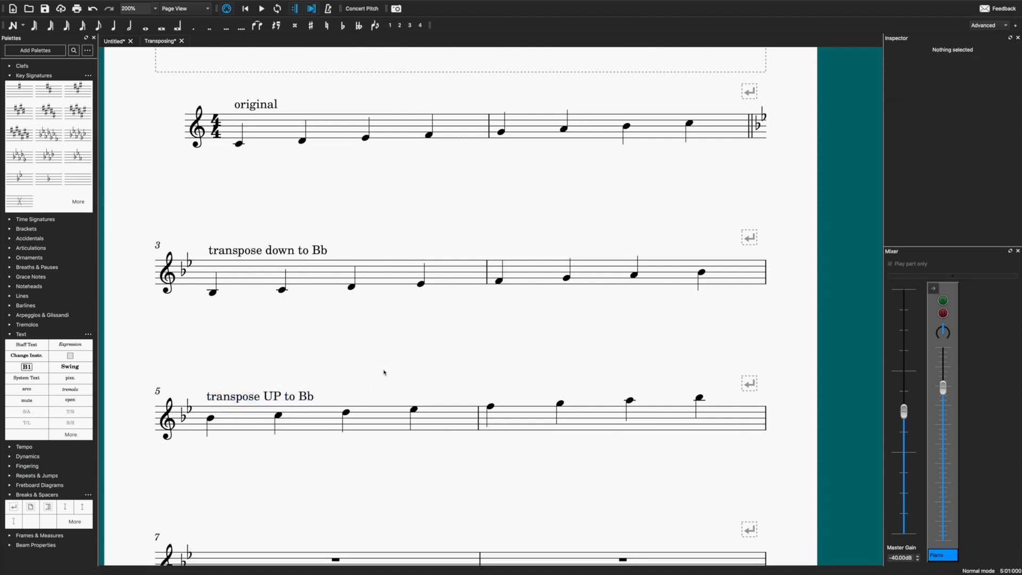
- Examine the Closest, Up and Down options for chromatic transposition to a key, and leave without transposing
{"action": "left_click", "coordinate": [165, 6]}
{"action": "left_click", "coordinate": [173, 18]}
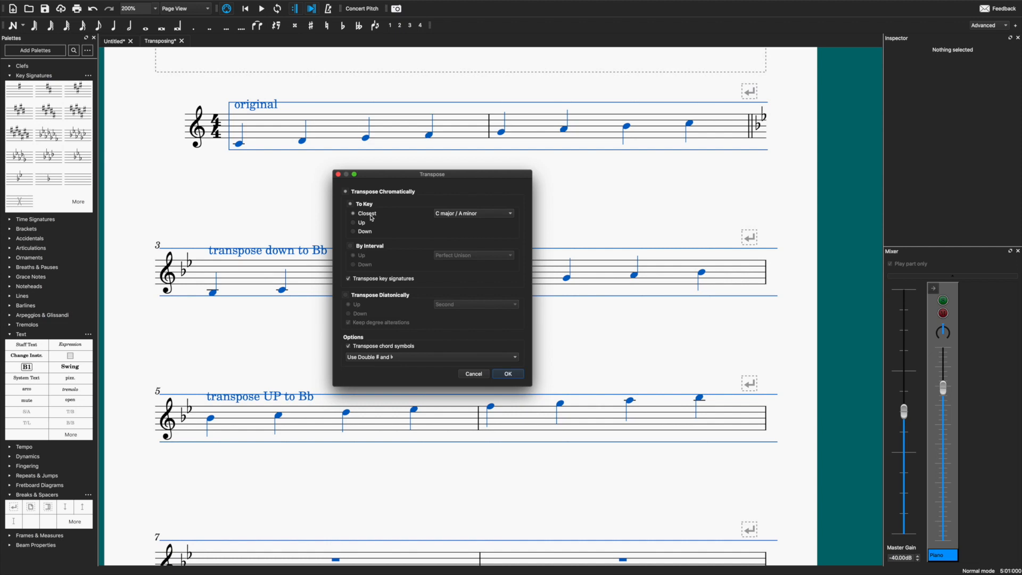
{"action": "left_click", "coordinate": [475, 376]}
{"action": "left_click", "coordinate": [505, 326]}
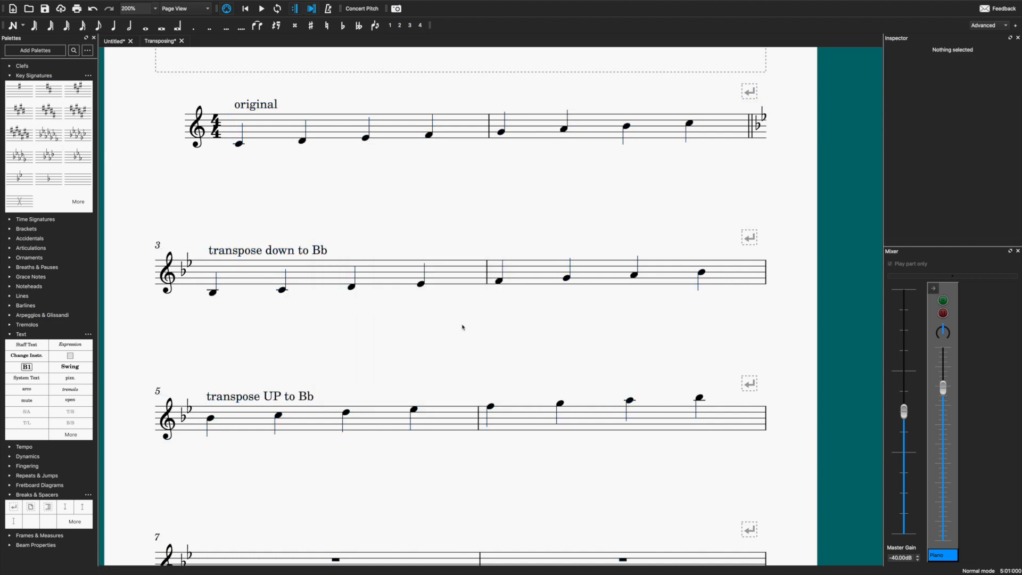
{"action": "left_click", "coordinate": [279, 121]}
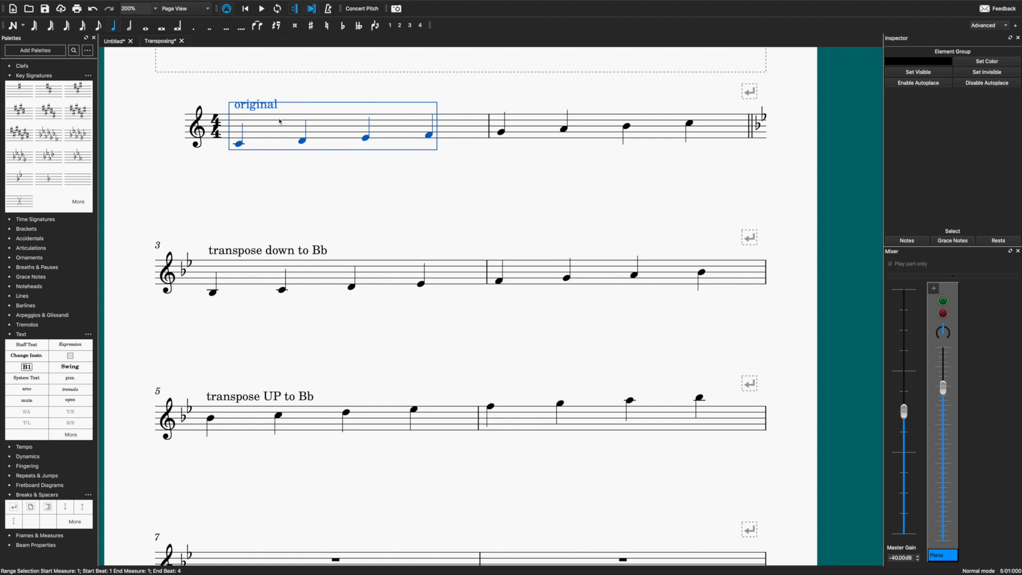
{"action": "left_click", "coordinate": [253, 271]}
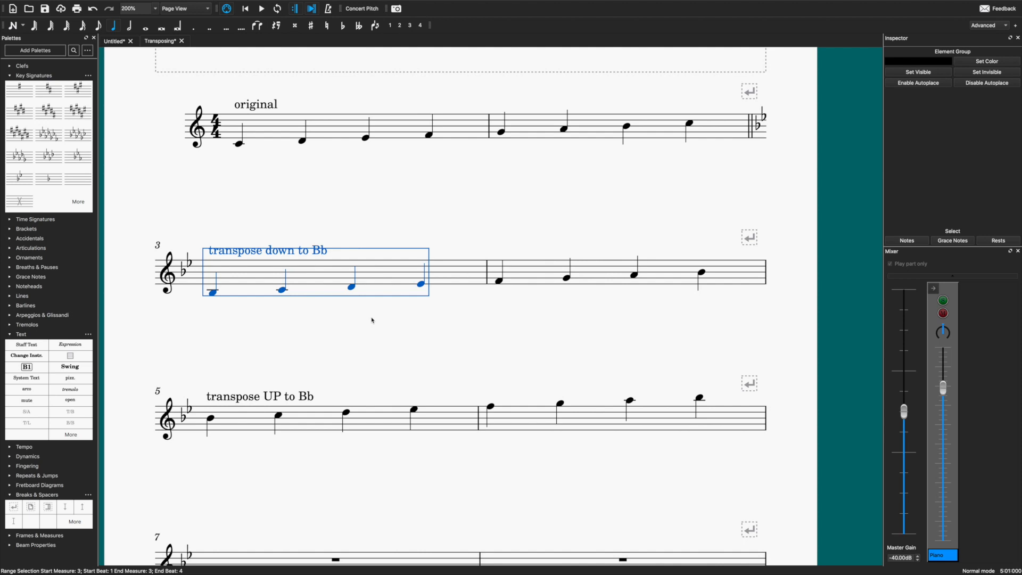
{"action": "left_click", "coordinate": [419, 340]}
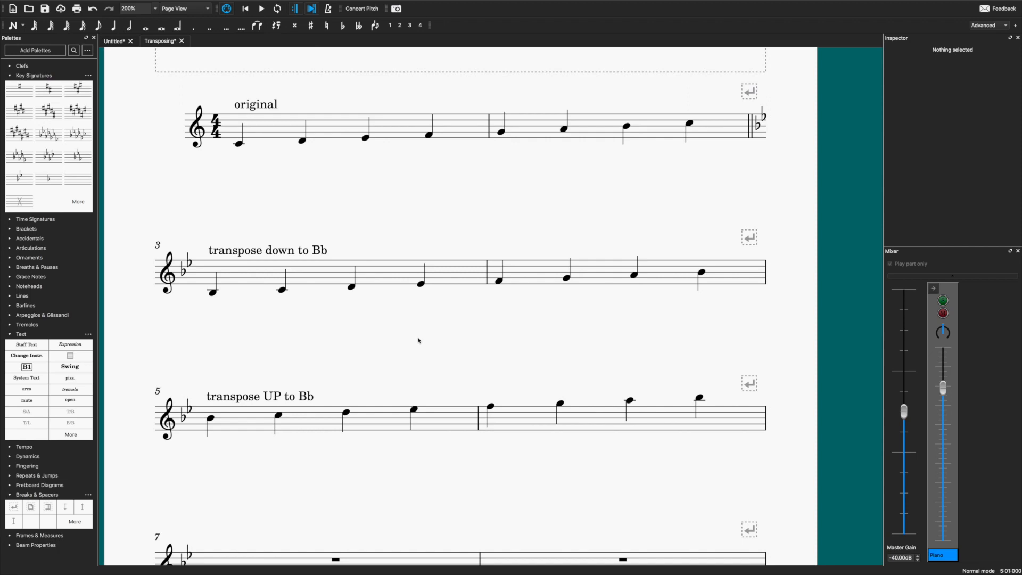
{"action": "key", "text": "ctrl+Home"}
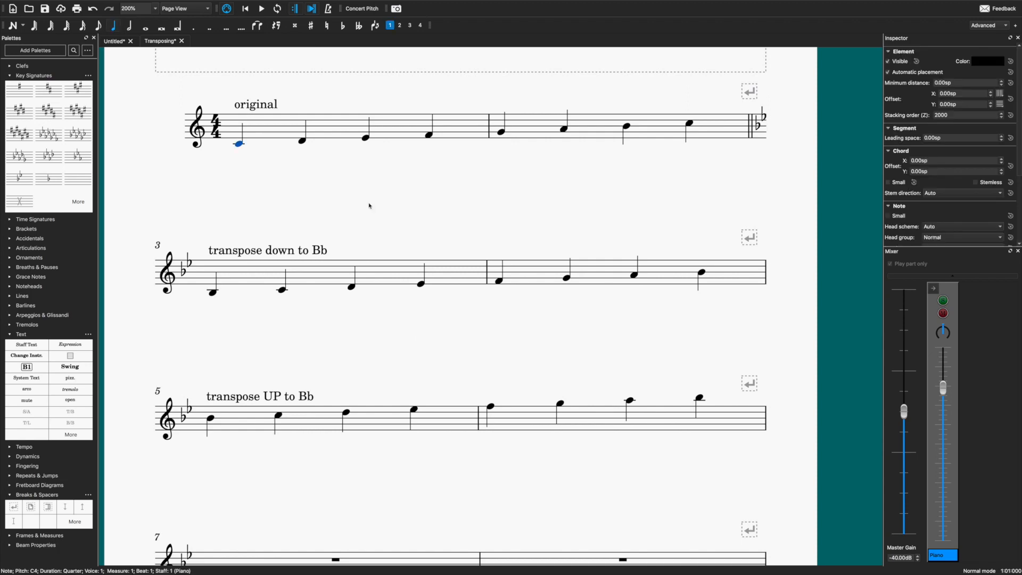
{"action": "scroll", "coordinate": [395, 211], "scroll_direction": "left", "scroll_amount": 2}
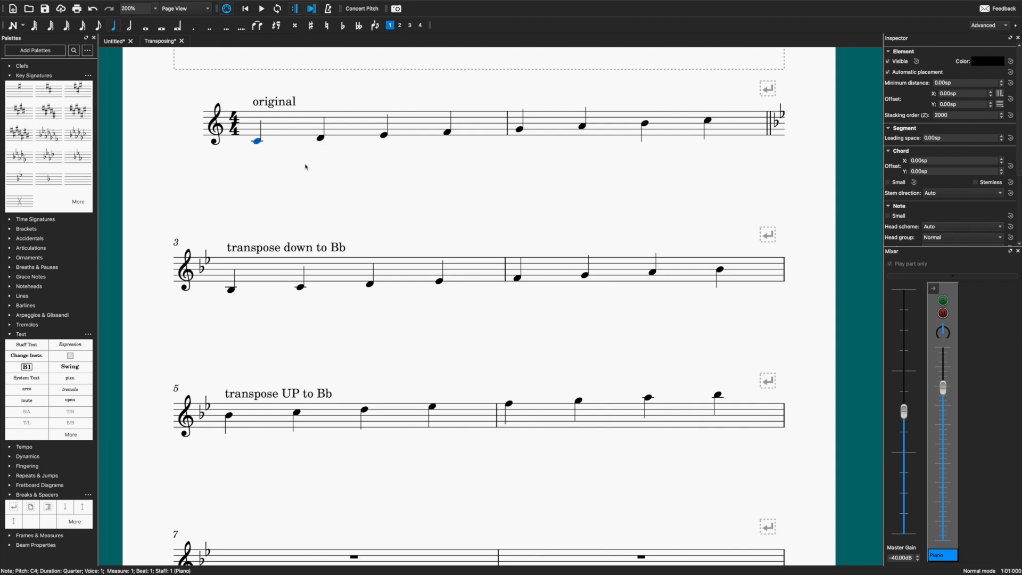
- Copy the original C major scale from measures 1 and 2 into measures 7 and 8
{"action": "left_click", "coordinate": [290, 194]}
{"action": "left_click", "coordinate": [318, 141]}
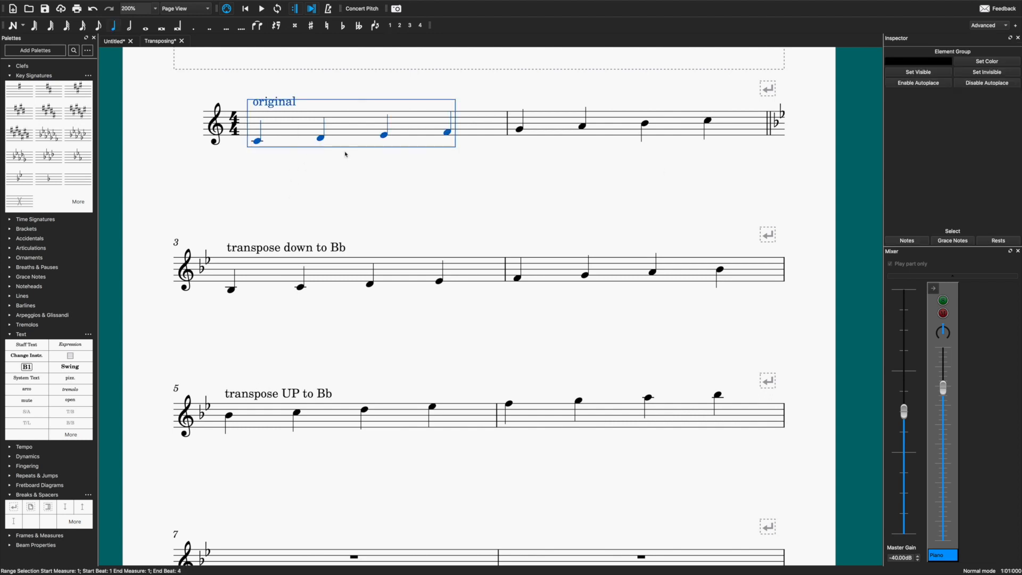
{"action": "left_click", "coordinate": [618, 127], "text": "shift"}
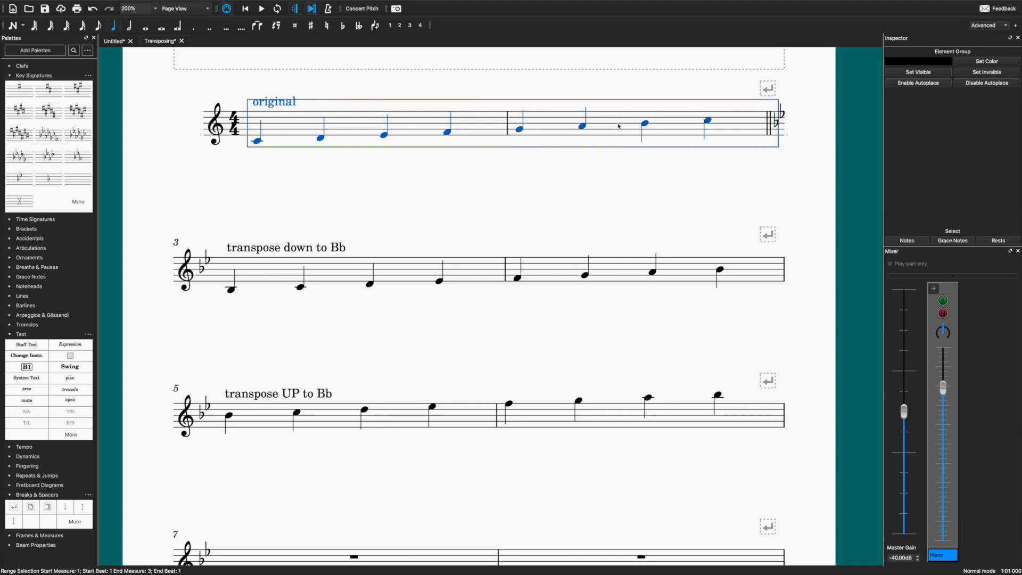
{"action": "scroll", "coordinate": [597, 182], "scroll_direction": "down", "scroll_amount": 5}
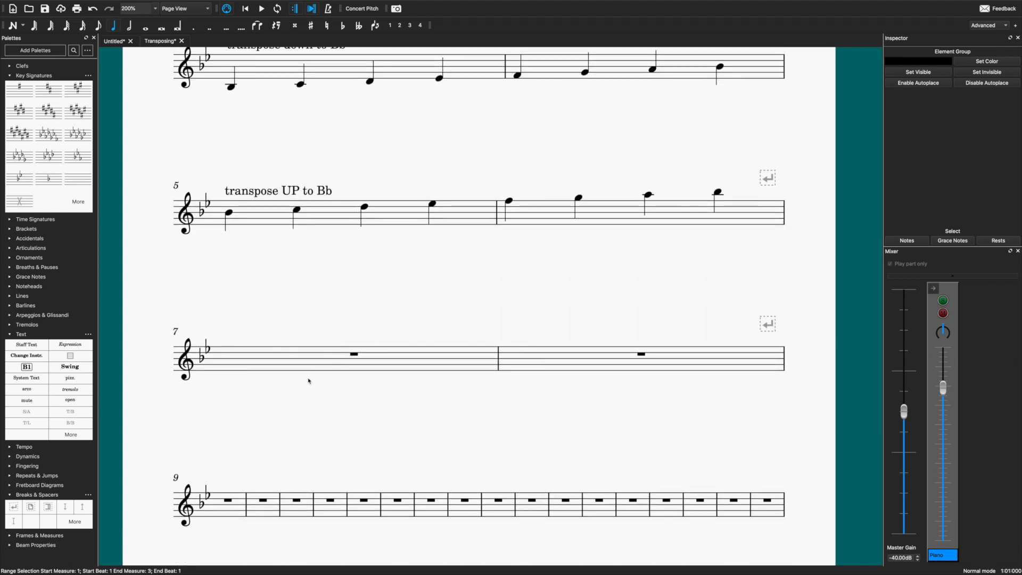
{"action": "left_click", "coordinate": [318, 365]}
{"action": "key", "text": "ctrl+v"}
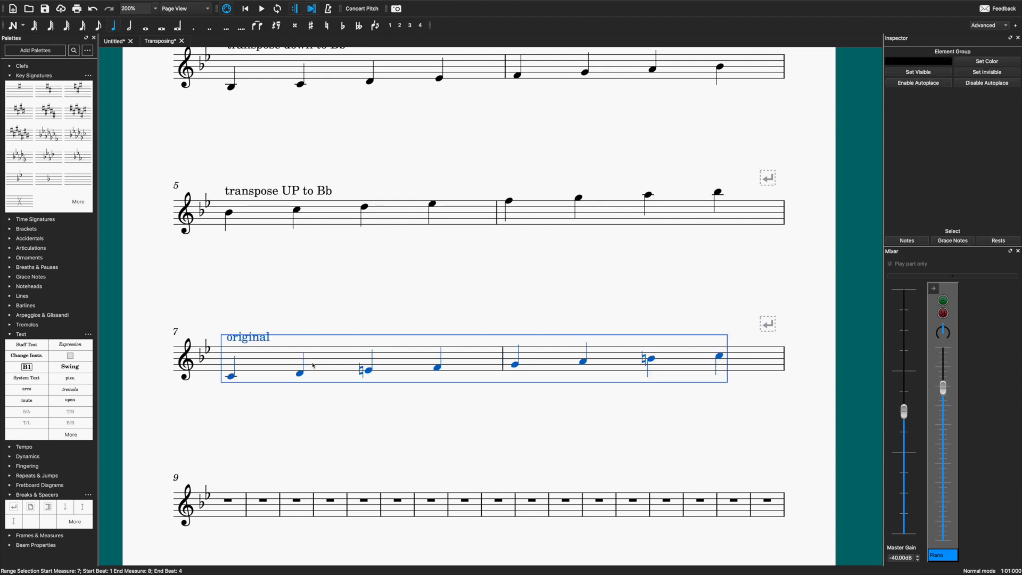
- Apply the C major key signature from measure 7 onward and delete the copied "original" text above it
{"action": "left_click", "coordinate": [293, 290]}
{"action": "left_click", "coordinate": [264, 360]}
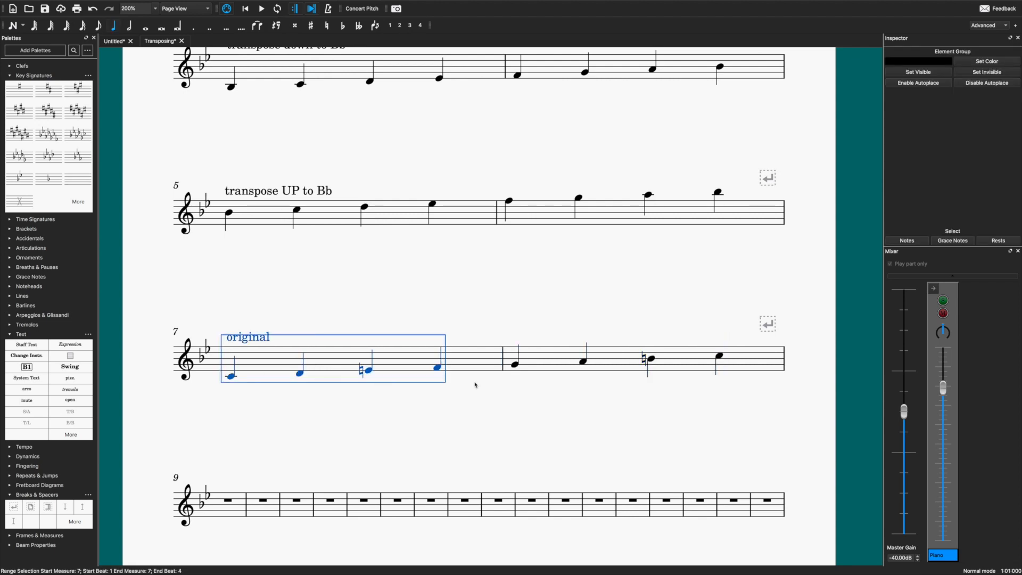
{"action": "left_click", "coordinate": [78, 178]}
{"action": "left_click", "coordinate": [407, 292]}
{"action": "left_click", "coordinate": [251, 336]}
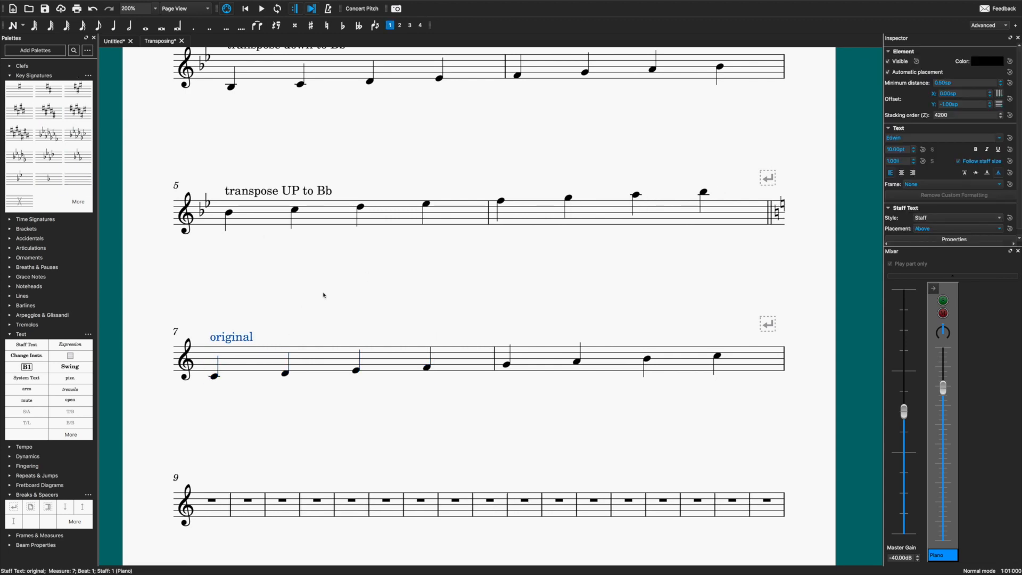
{"action": "key", "text": "Delete"}
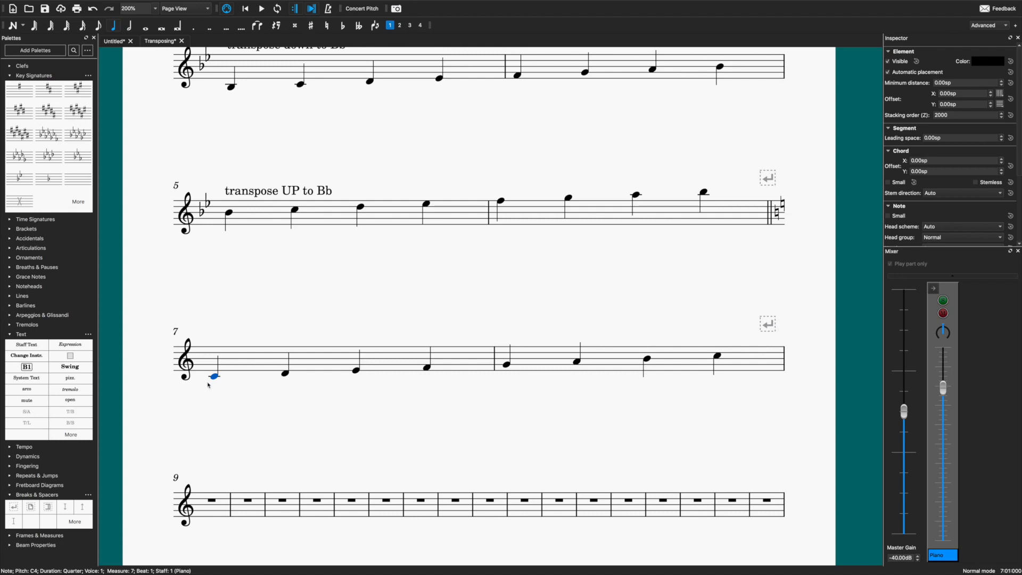
- Try transposing the scale in measures 7 and 8 chromatically up by a Major Third, including key signatures, and undo it
{"action": "left_click", "coordinate": [241, 357]}
{"action": "left_click", "coordinate": [550, 357], "text": "shift"}
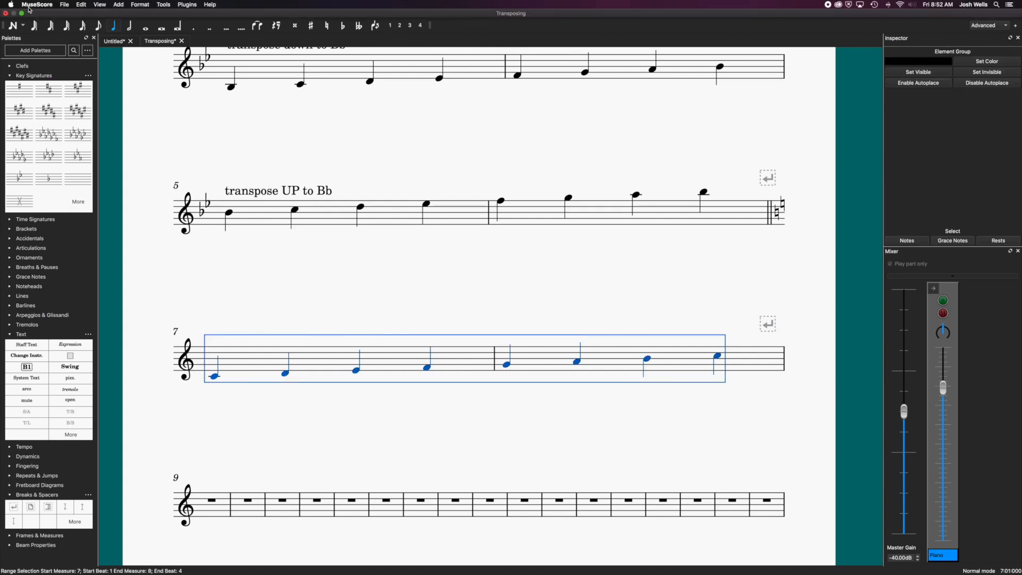
{"action": "left_click", "coordinate": [164, 4]}
{"action": "left_click", "coordinate": [176, 15]}
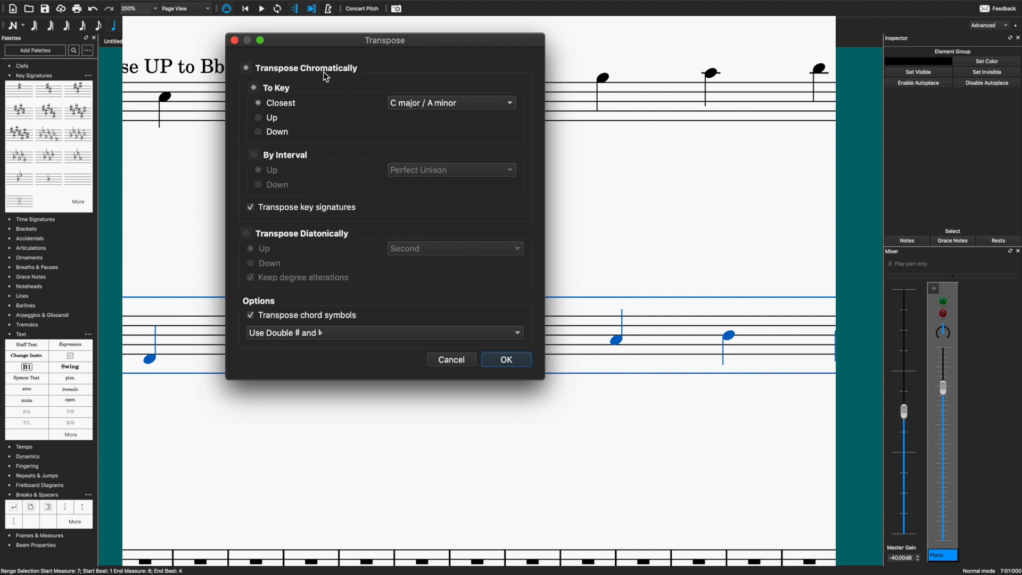
{"action": "left_click", "coordinate": [254, 155]}
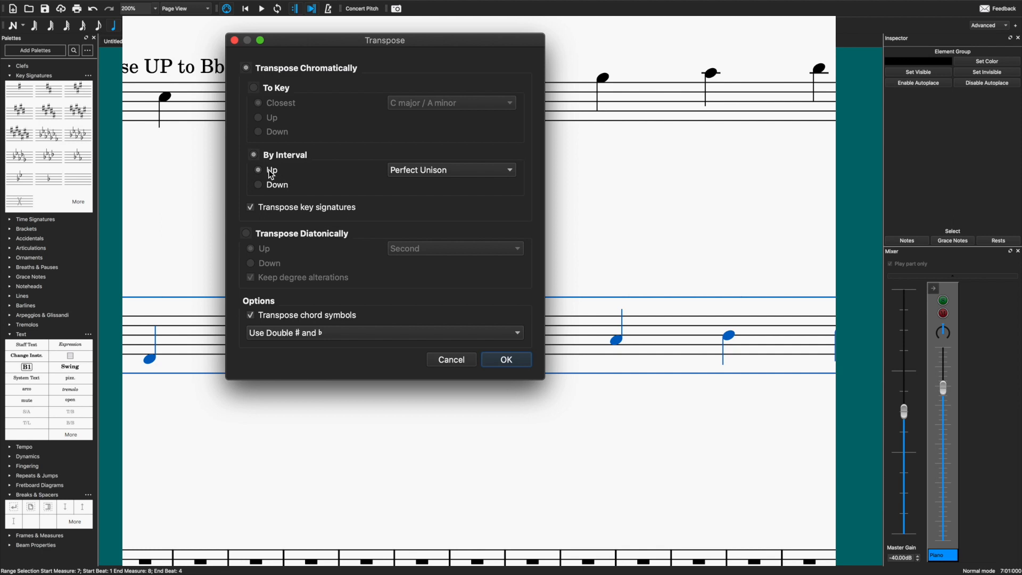
{"action": "left_click", "coordinate": [475, 174]}
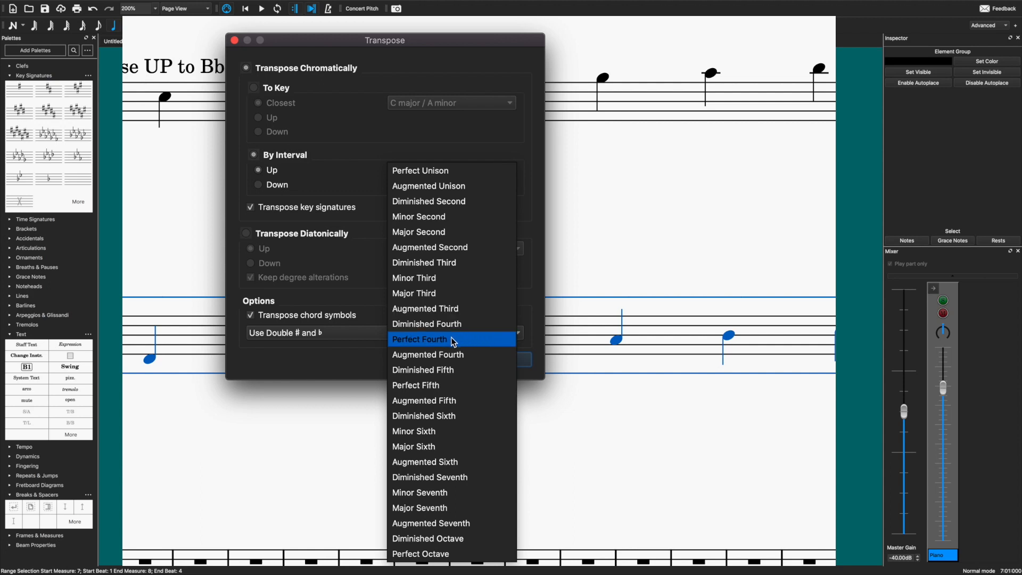
{"action": "left_click", "coordinate": [468, 293]}
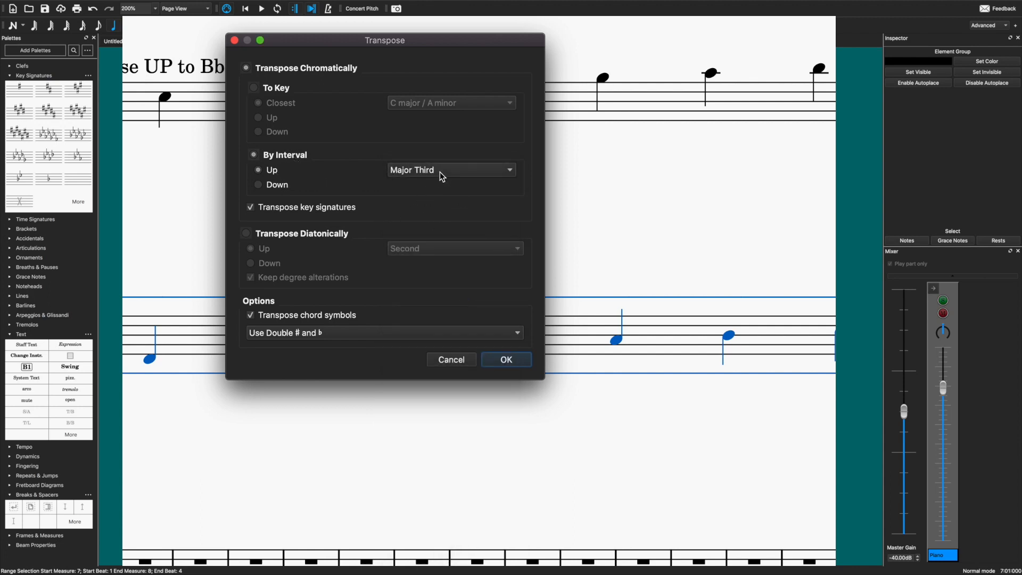
{"action": "left_click", "coordinate": [505, 359]}
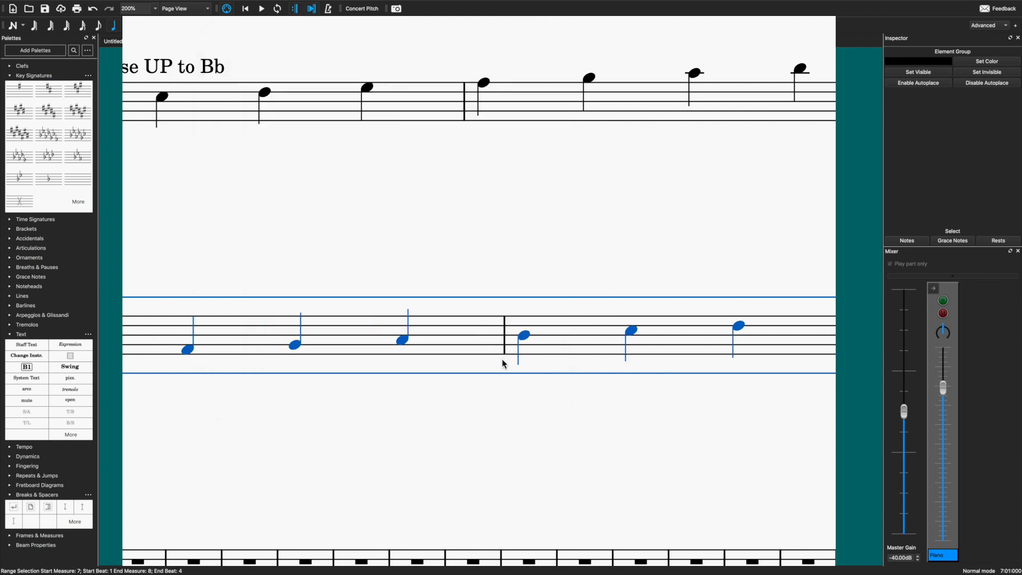
{"action": "scroll", "coordinate": [251, 136], "scroll_direction": "up", "scroll_amount": 3}
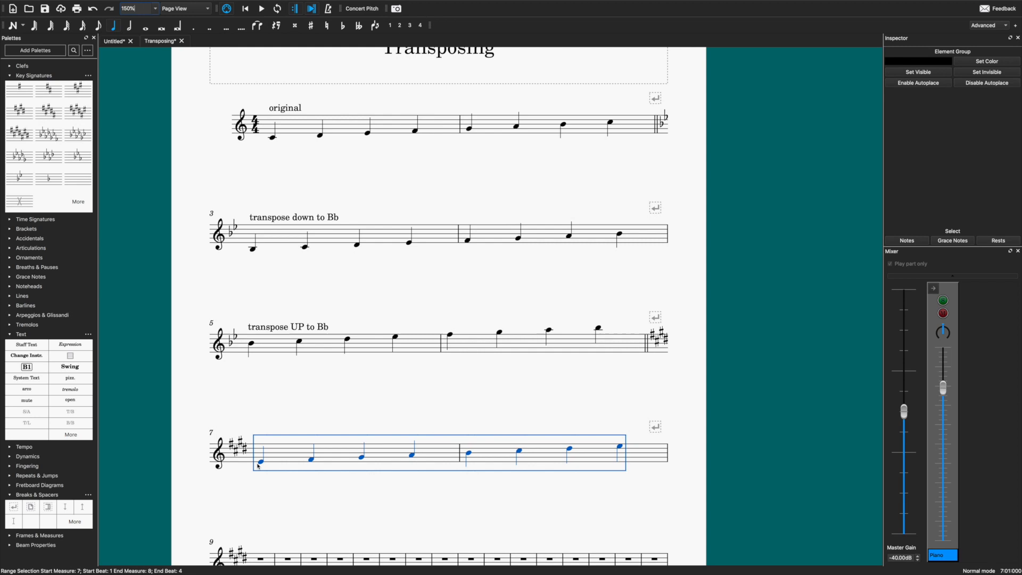
{"action": "key", "text": "ctrl+z"}
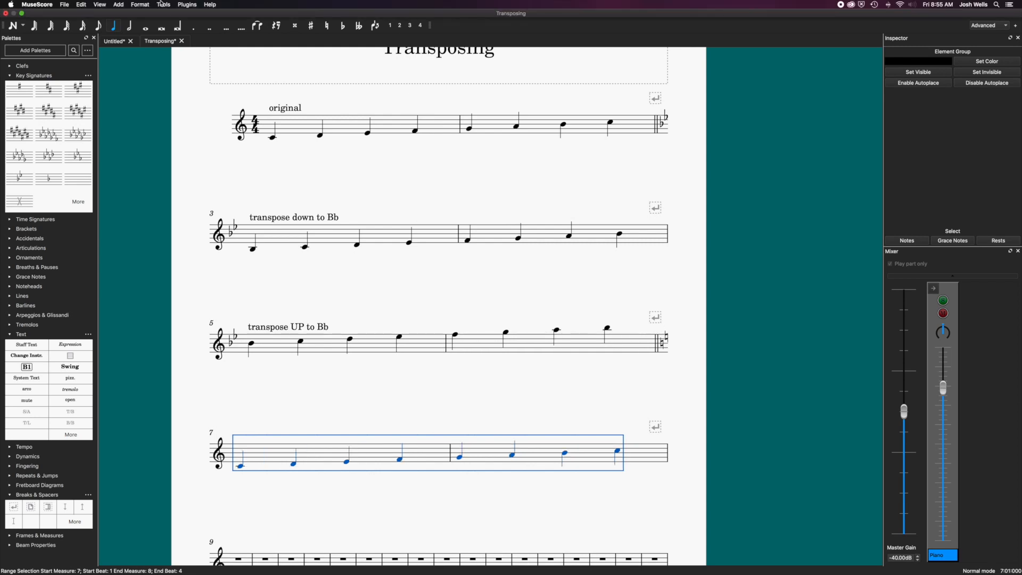
- Transpose the scale in measures 7 and 8 chromatically up by a Perfect Fourth, including key signatures
{"action": "left_click", "coordinate": [142, 5]}
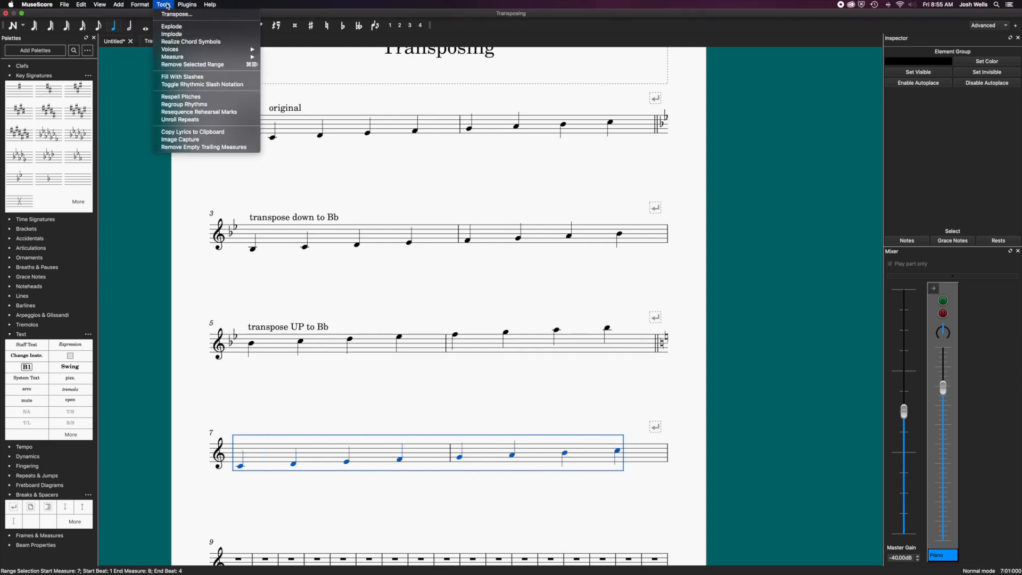
{"action": "left_click", "coordinate": [177, 14]}
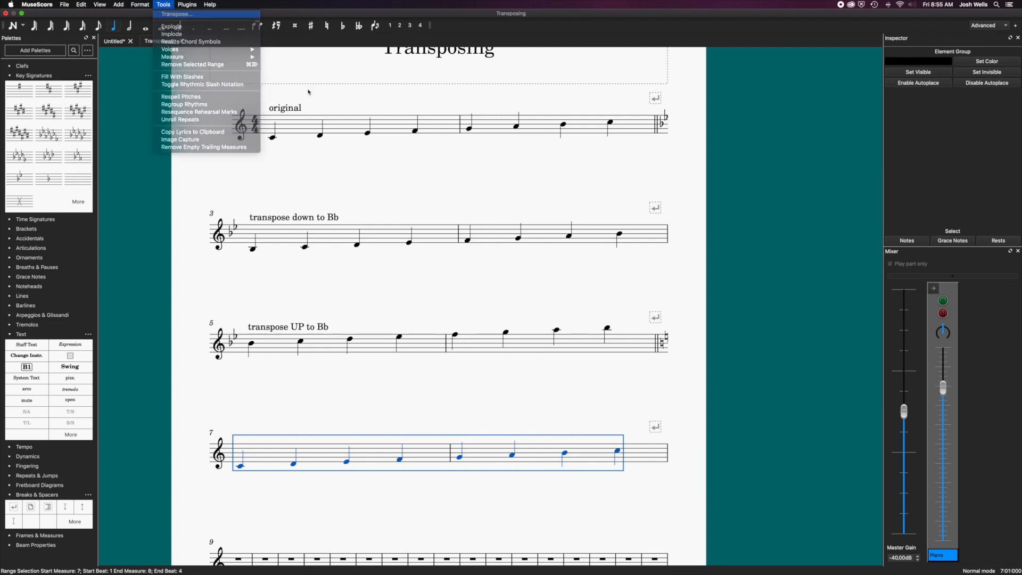
{"action": "left_click", "coordinate": [252, 152]}
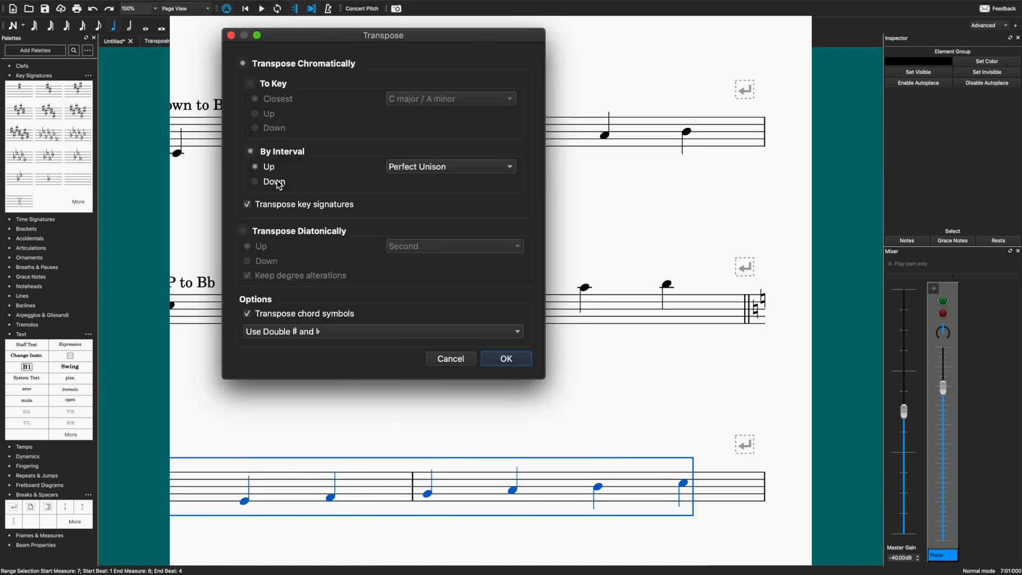
{"action": "left_click", "coordinate": [402, 167]}
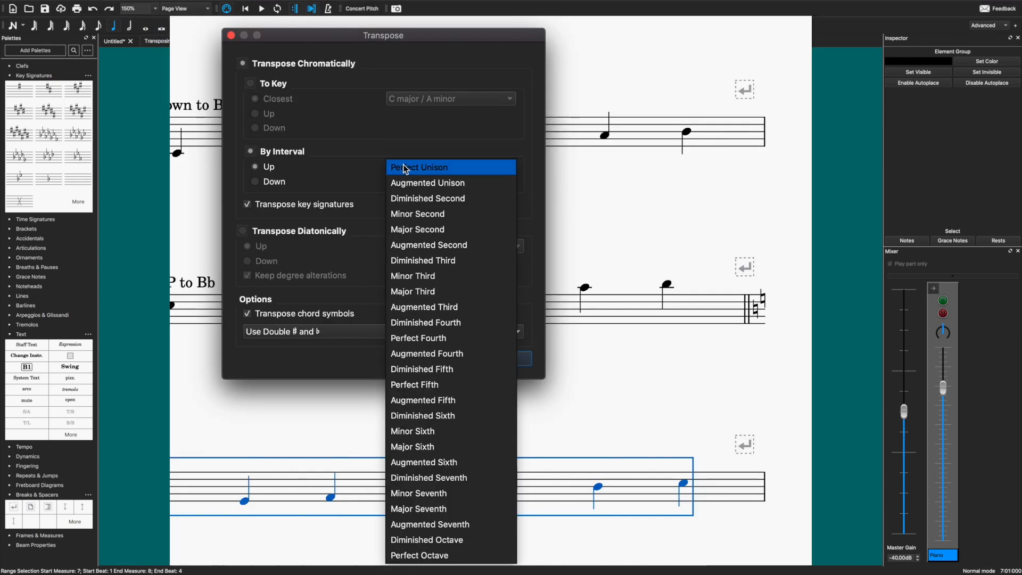
{"action": "left_click", "coordinate": [433, 340]}
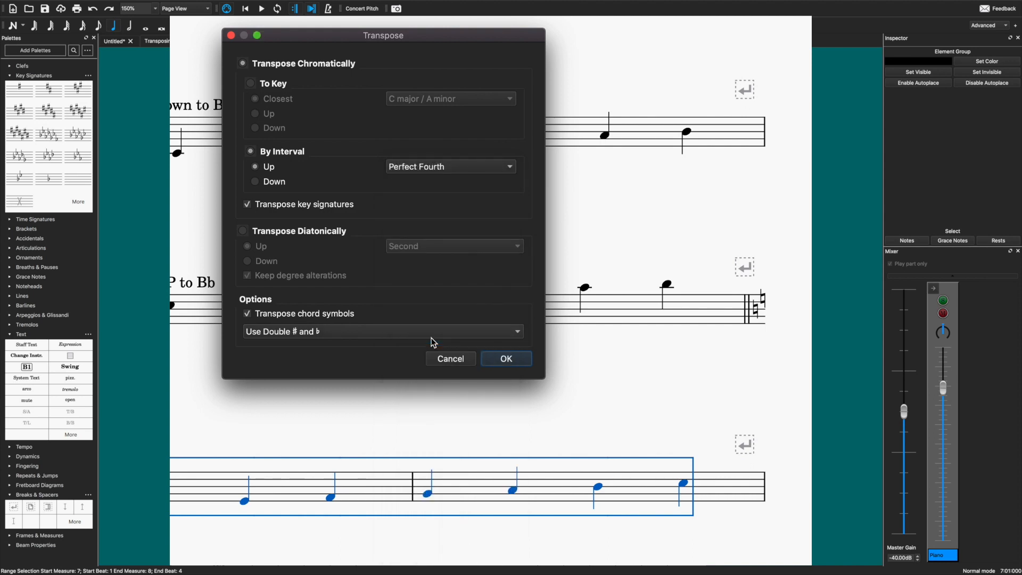
{"action": "left_click", "coordinate": [504, 363]}
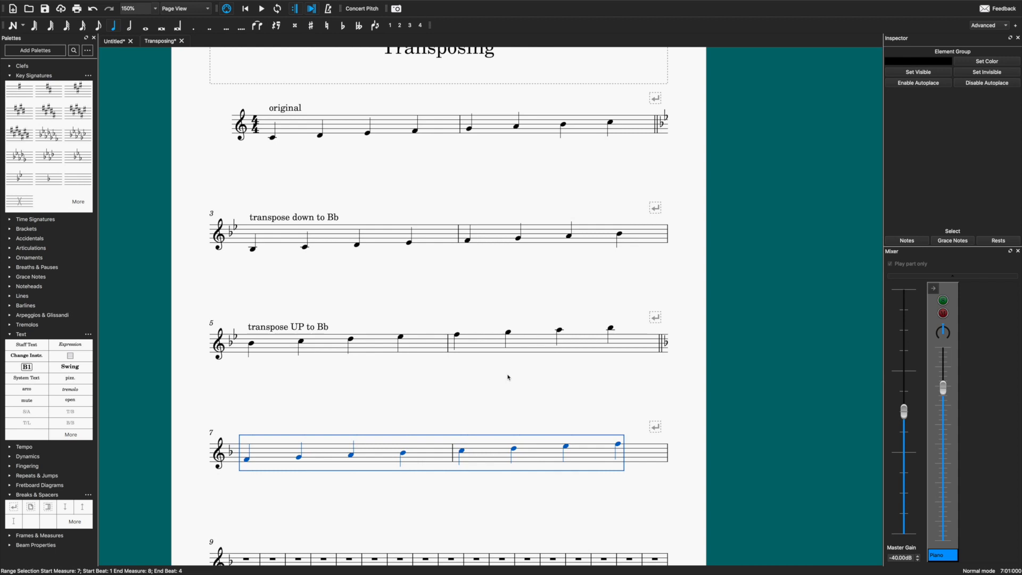
{"action": "key", "text": "Escape"}
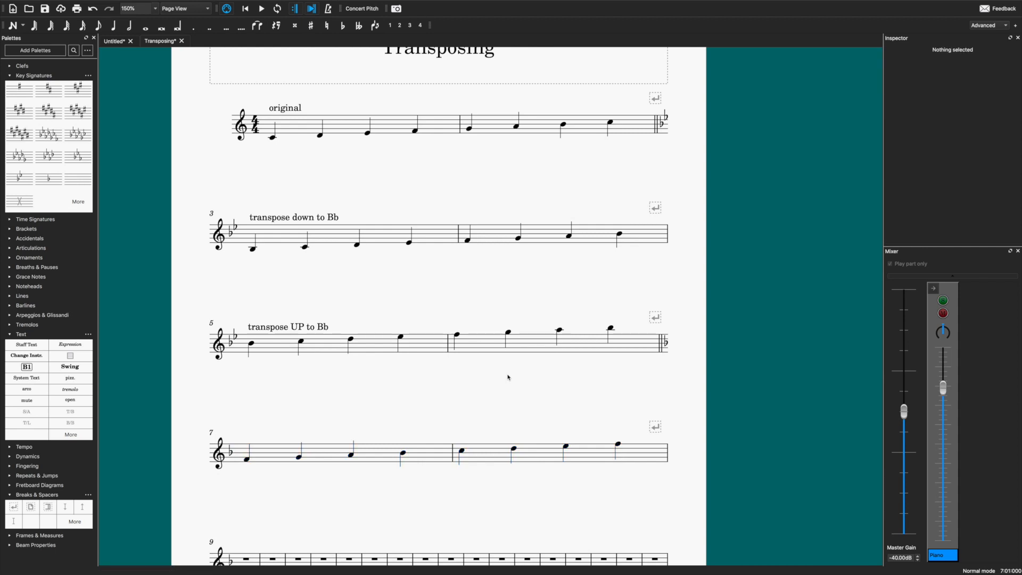
- Label the first note of measure 7 with the staff text "transpose by interval up P4"
{"action": "left_click", "coordinate": [246, 459]}
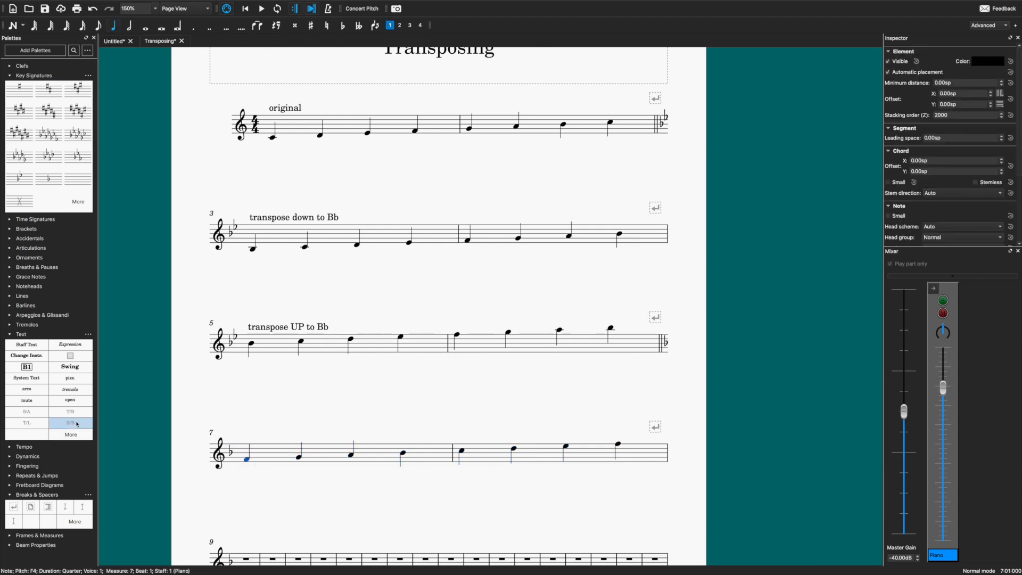
{"action": "left_click", "coordinate": [30, 349]}
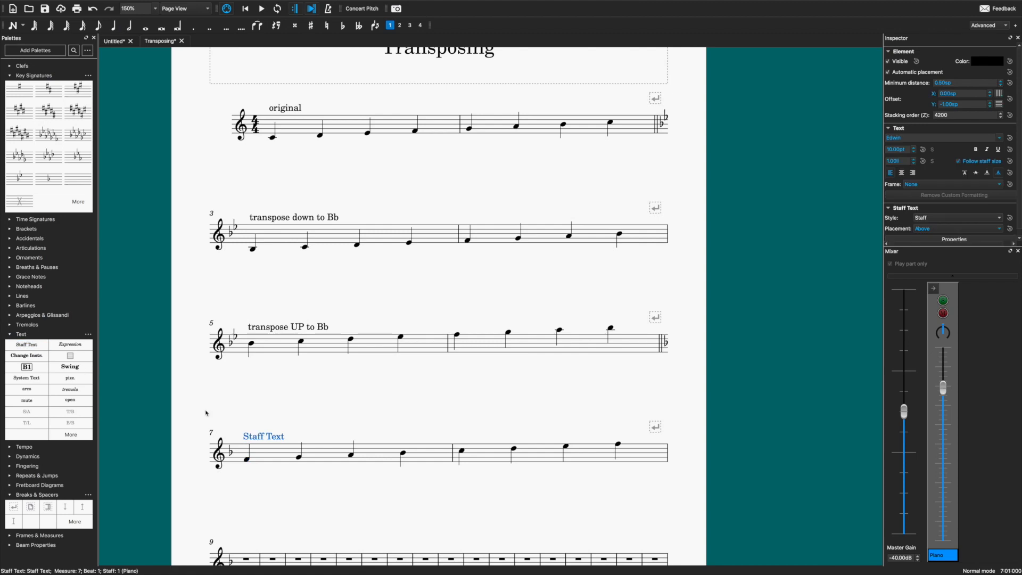
{"action": "double_click", "coordinate": [260, 438]}
{"action": "type", "text": "transpose "}
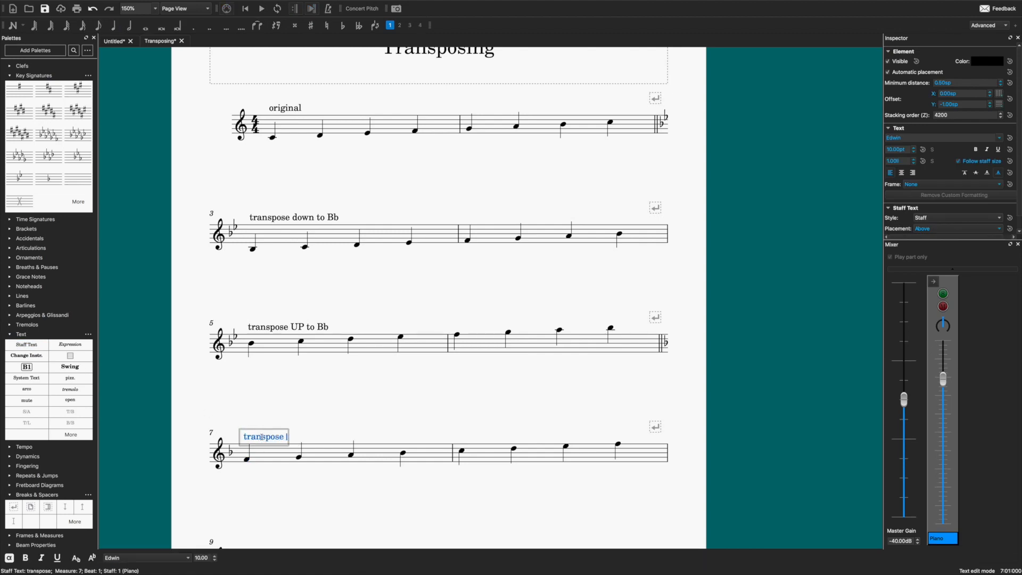
{"action": "type", "text": "by interval up P4"}
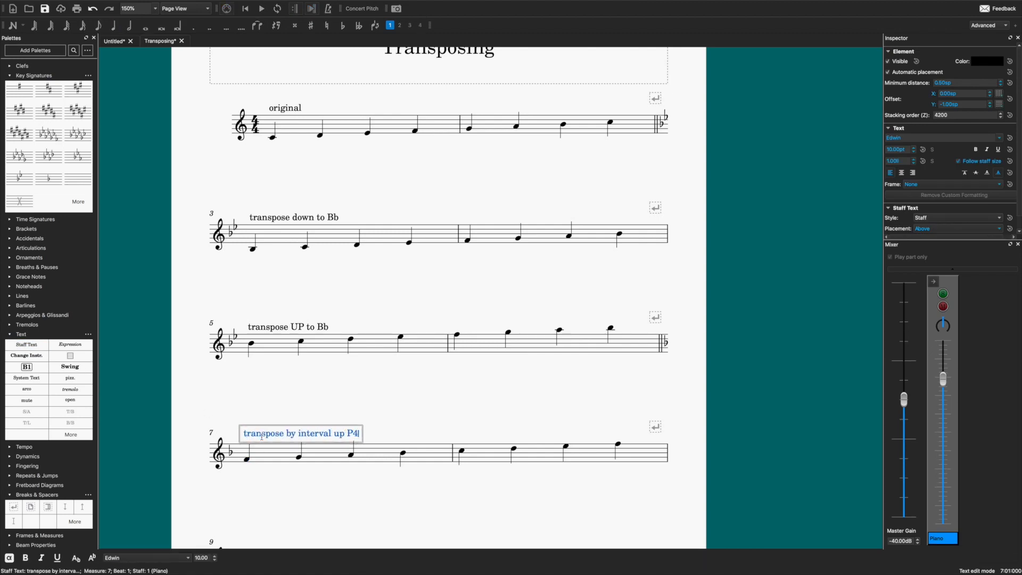
{"action": "left_click", "coordinate": [486, 394]}
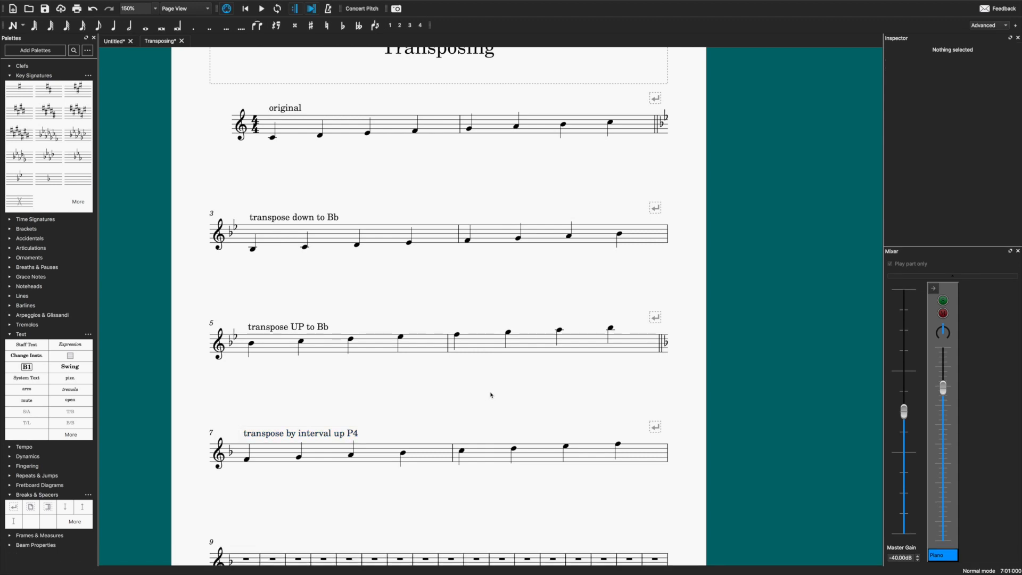
- Delete the copied "original" text above measure 9 and transpose the scale in measures 9 and 10 diatonically up a Third, keeping degree alterations
{"action": "scroll", "coordinate": [490, 394], "scroll_direction": "down", "scroll_amount": 1}
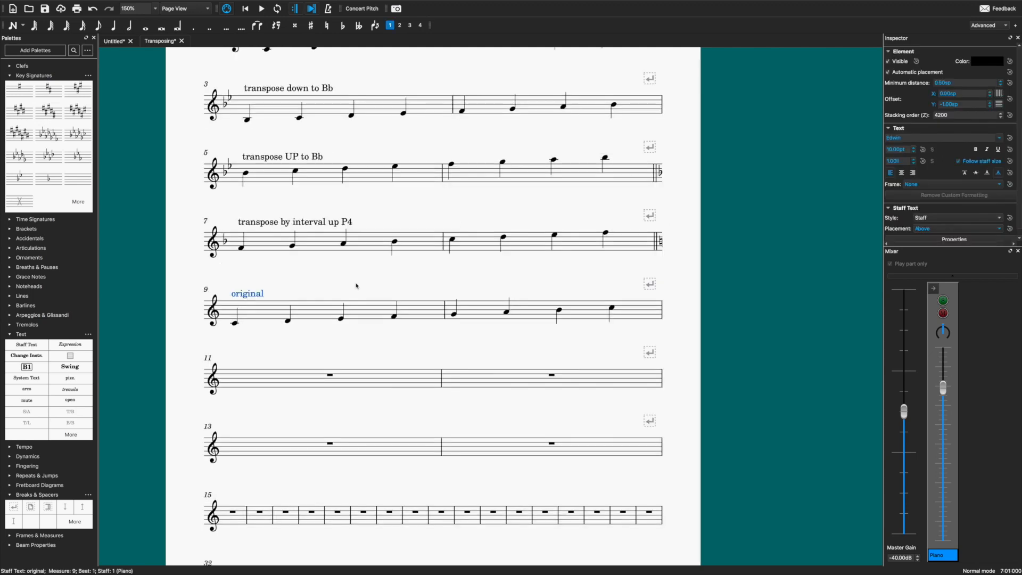
{"action": "key", "text": "Delete"}
{"action": "left_click", "coordinate": [322, 312]}
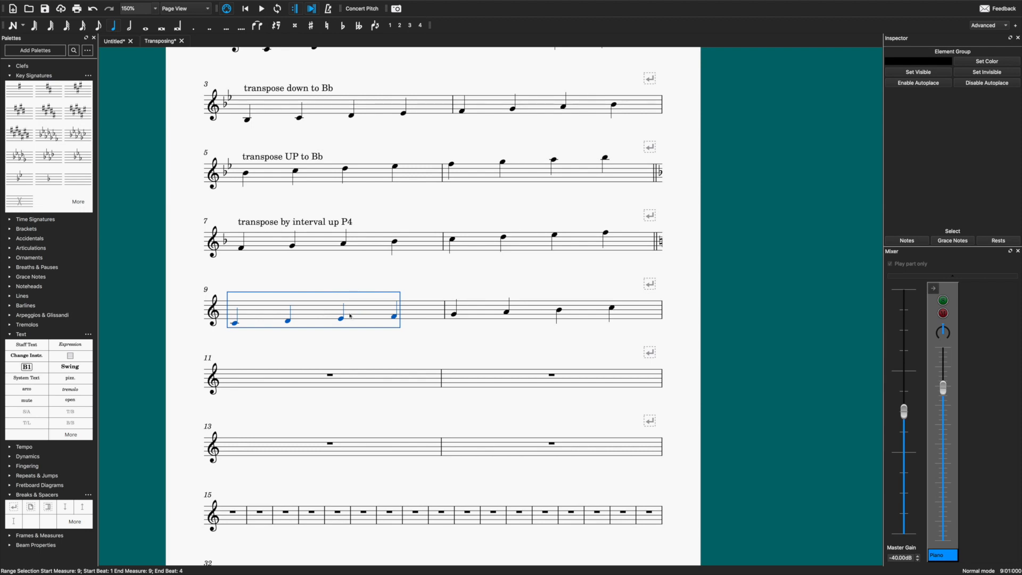
{"action": "left_click", "coordinate": [481, 310], "text": "shift"}
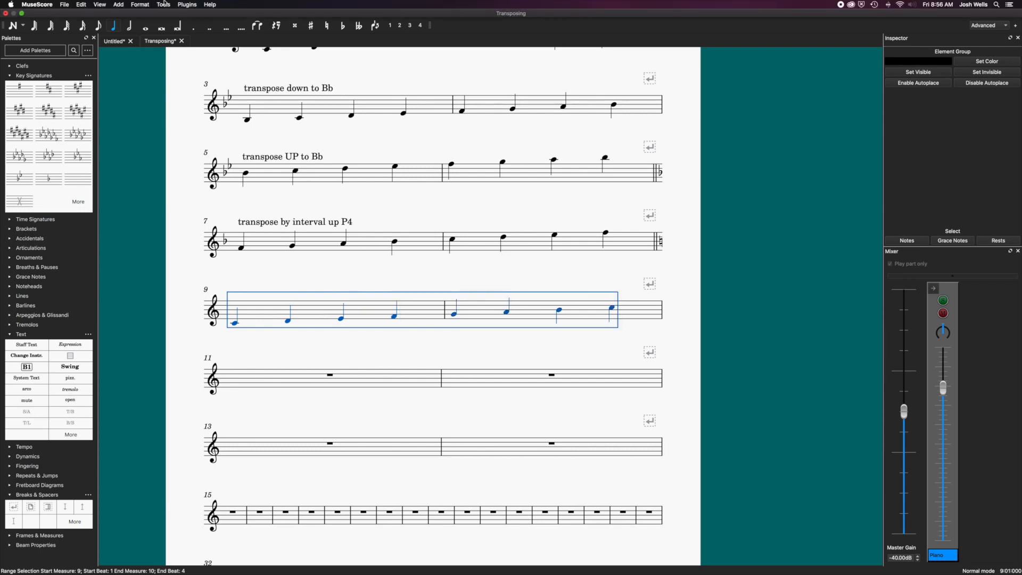
{"action": "left_click", "coordinate": [164, 4]}
{"action": "left_click", "coordinate": [183, 14]}
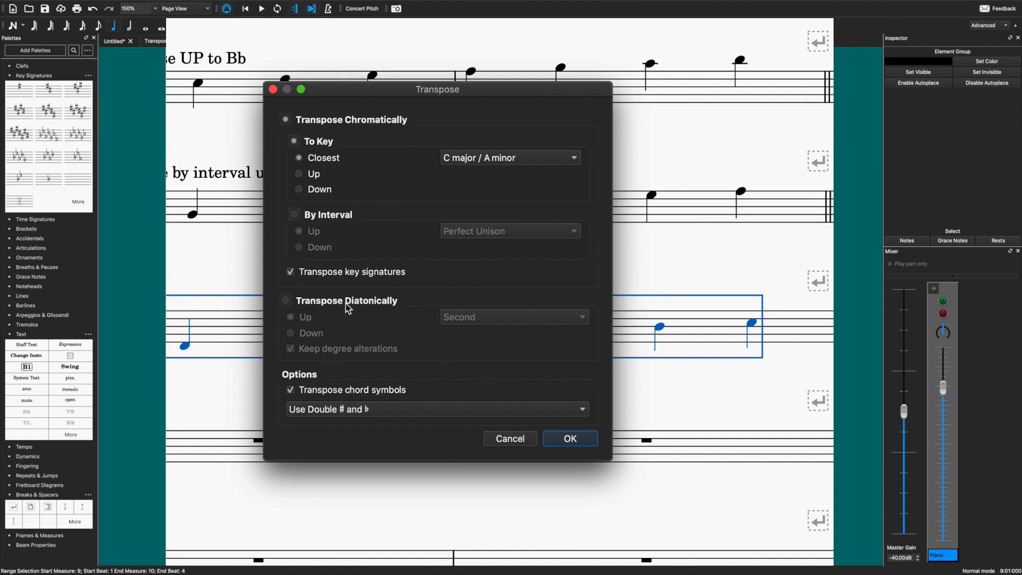
{"action": "left_click", "coordinate": [285, 300]}
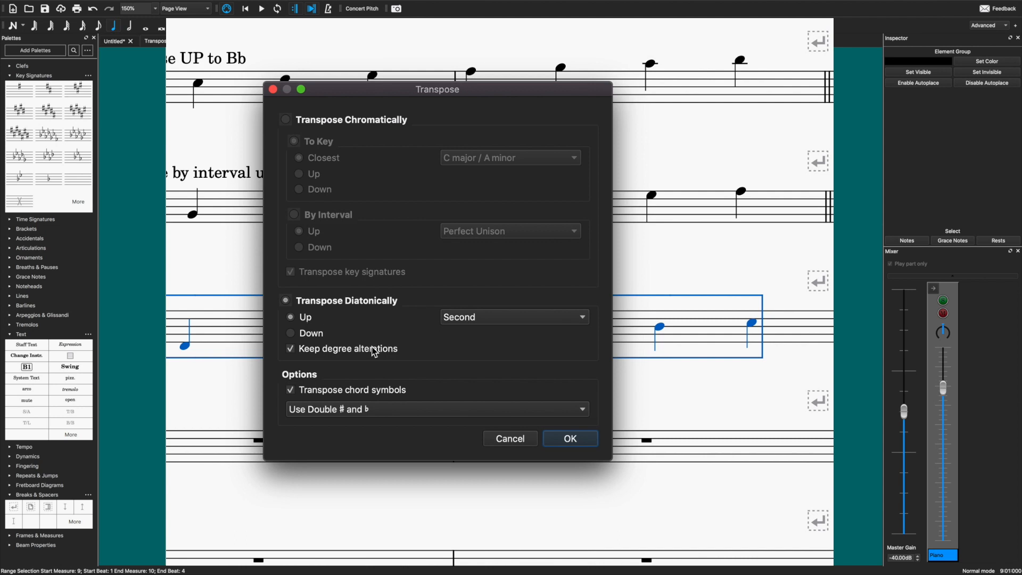
{"action": "left_click", "coordinate": [489, 317]}
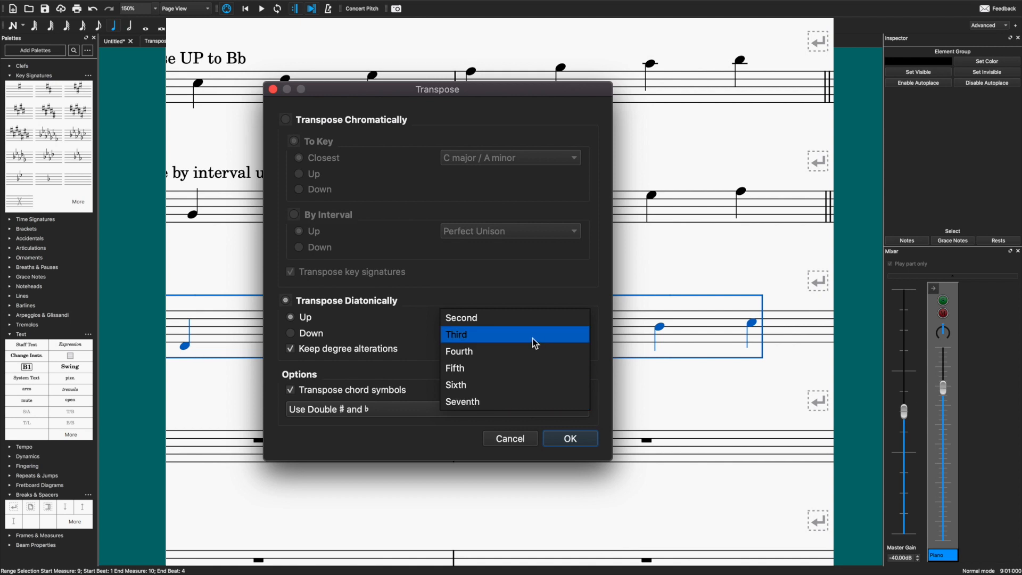
{"action": "left_click", "coordinate": [509, 336]}
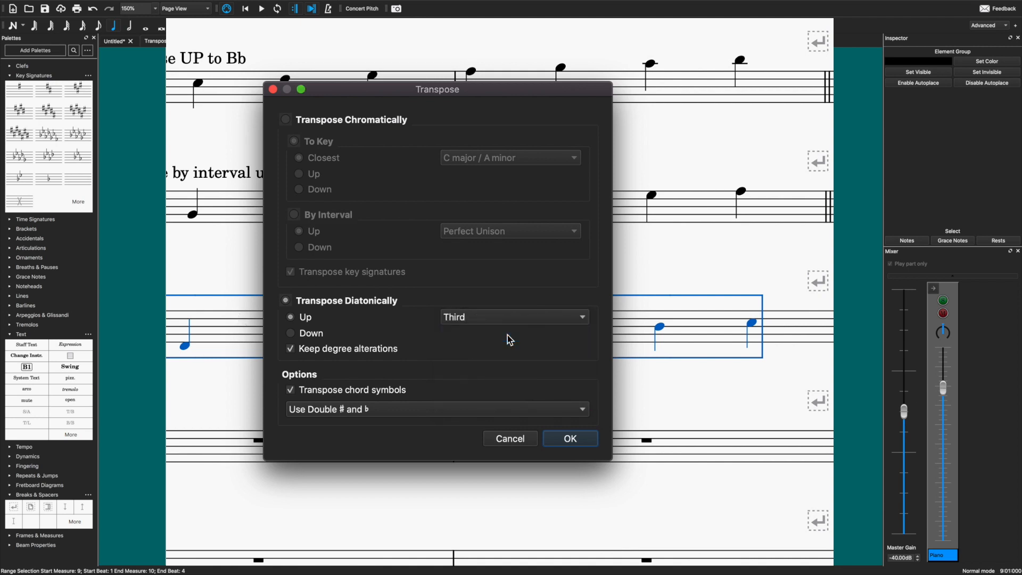
{"action": "left_click", "coordinate": [570, 438]}
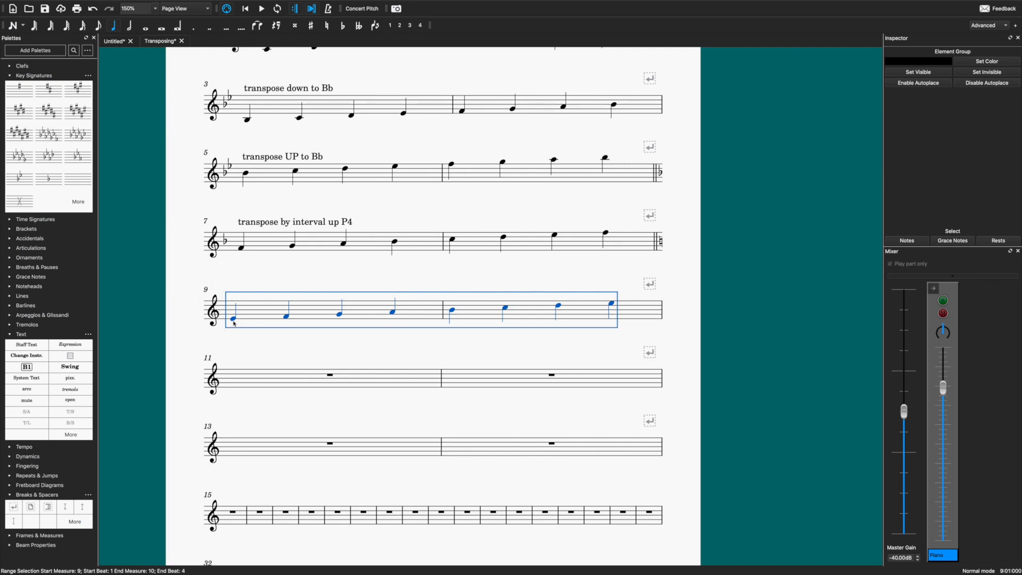
- Label the first note of measure 9 with the staff text "Diatonically up 3rd"
{"action": "scroll", "coordinate": [339, 318], "scroll_direction": "up", "scroll_amount": 4}
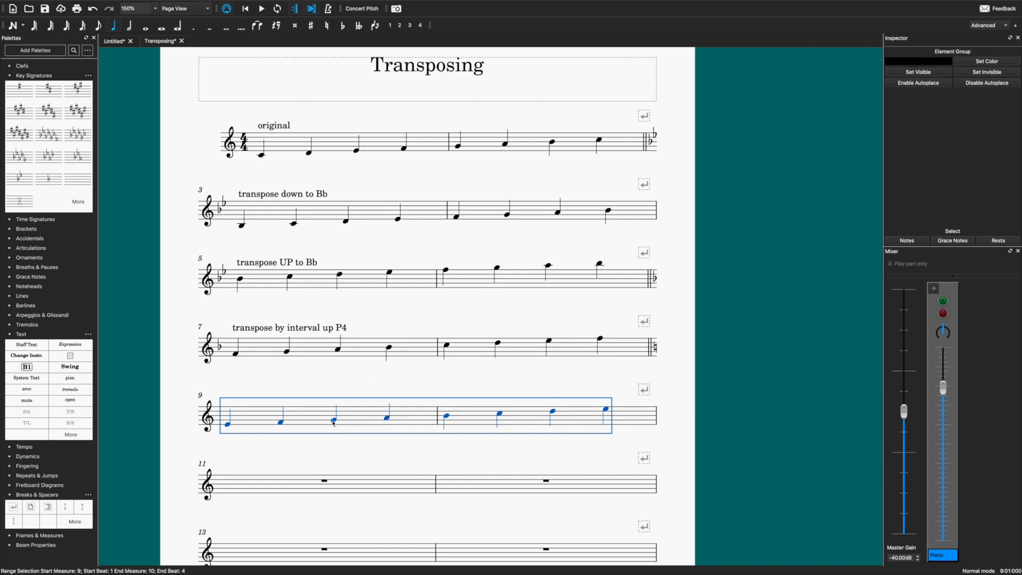
{"action": "key", "text": "Escape"}
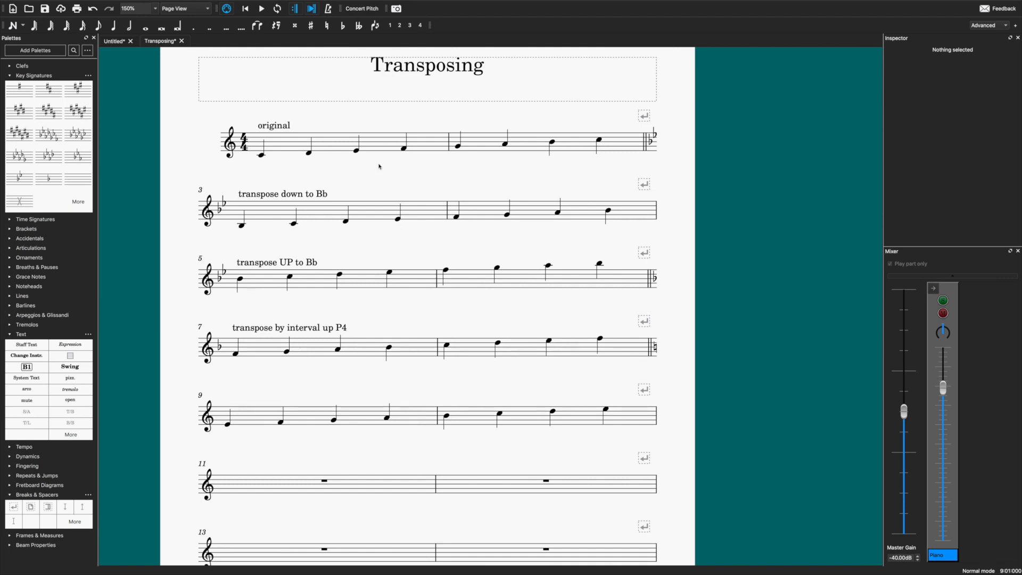
{"action": "left_click", "coordinate": [230, 426]}
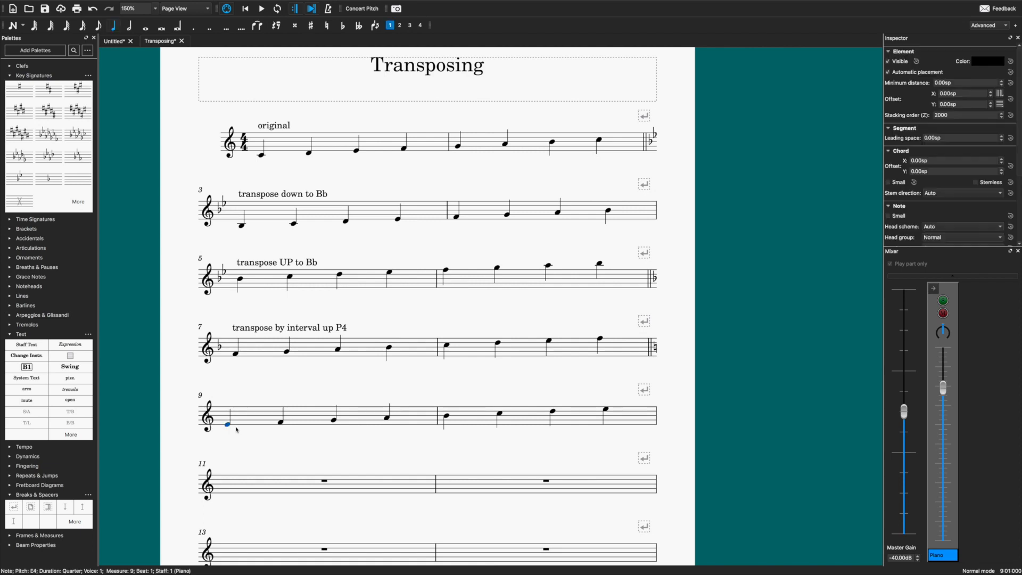
{"action": "left_click", "coordinate": [27, 345]}
{"action": "type", "text": "Dialtonically up 3rd"}
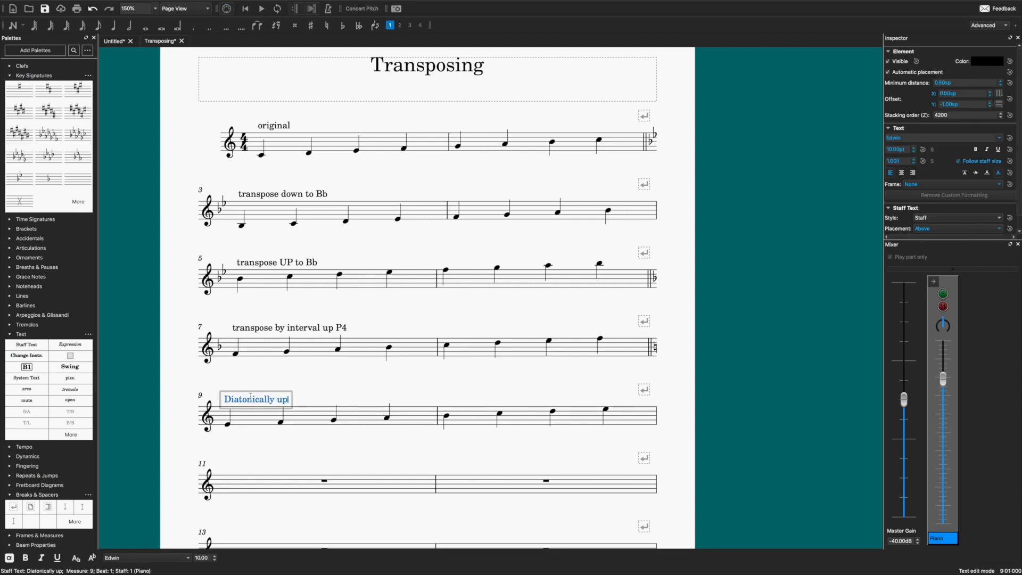
{"action": "left_click", "coordinate": [478, 463]}
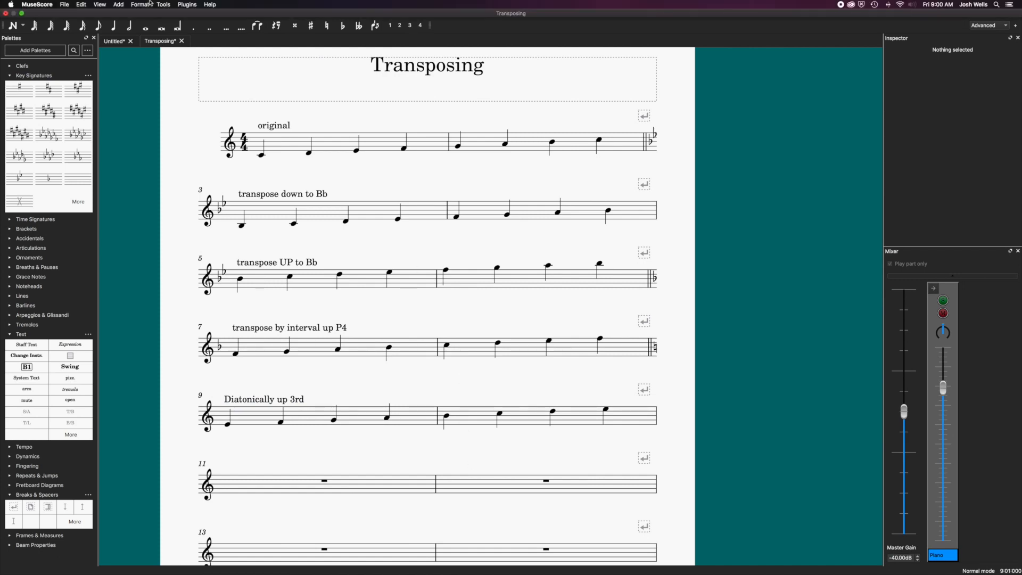
{"action": "left_click", "coordinate": [163, 5]}
{"action": "left_click", "coordinate": [177, 14]}
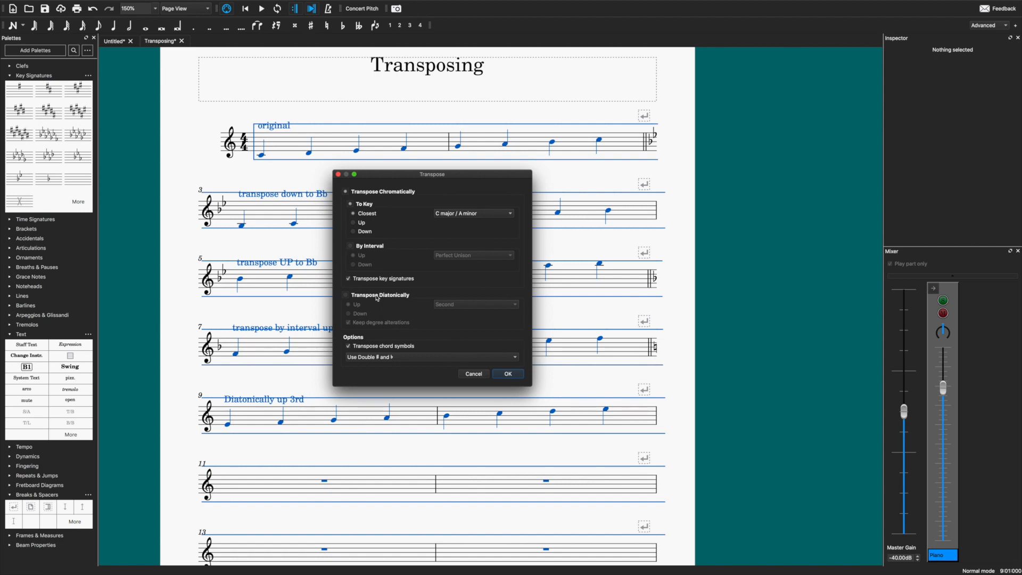
{"action": "left_click", "coordinate": [469, 375]}
- Copy the original scale from measures 1 and 2 into measures 11 and 12, and delete the copied "original" text
{"action": "left_click", "coordinate": [426, 143]}
{"action": "left_click", "coordinate": [479, 144], "text": "shift"}
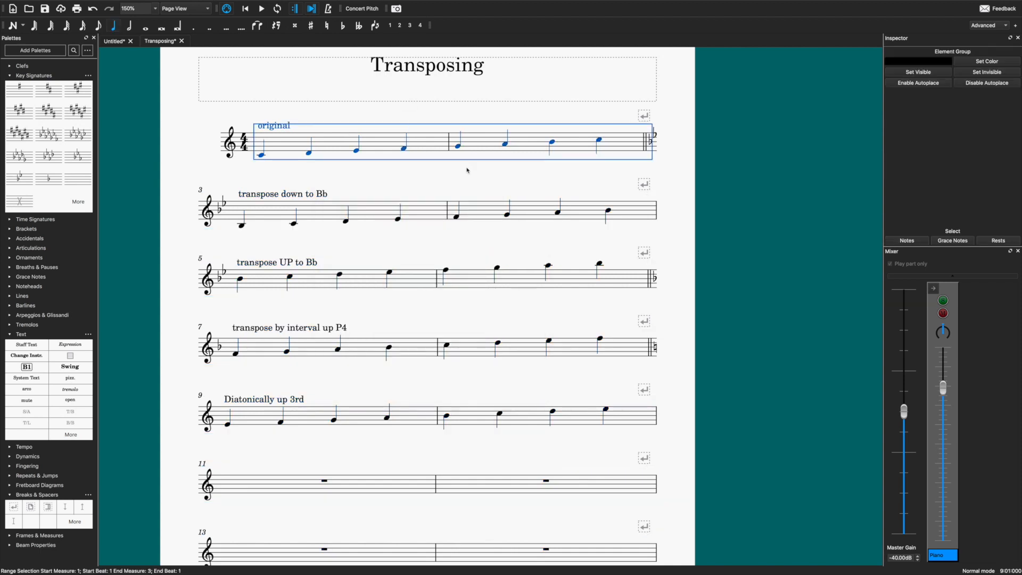
{"action": "key", "text": "super+c"}
{"action": "left_click", "coordinate": [320, 483]}
{"action": "key", "text": "super+v"}
{"action": "scroll", "coordinate": [319, 474], "scroll_direction": "down", "scroll_amount": 5}
{"action": "left_click", "coordinate": [250, 293]}
- Transpose the scale in measures 11 and 12 chromatically up by a Perfect Octave, including key signatures
{"action": "left_click", "coordinate": [488, 311], "text": "shift"}
{"action": "left_click", "coordinate": [162, 4]}
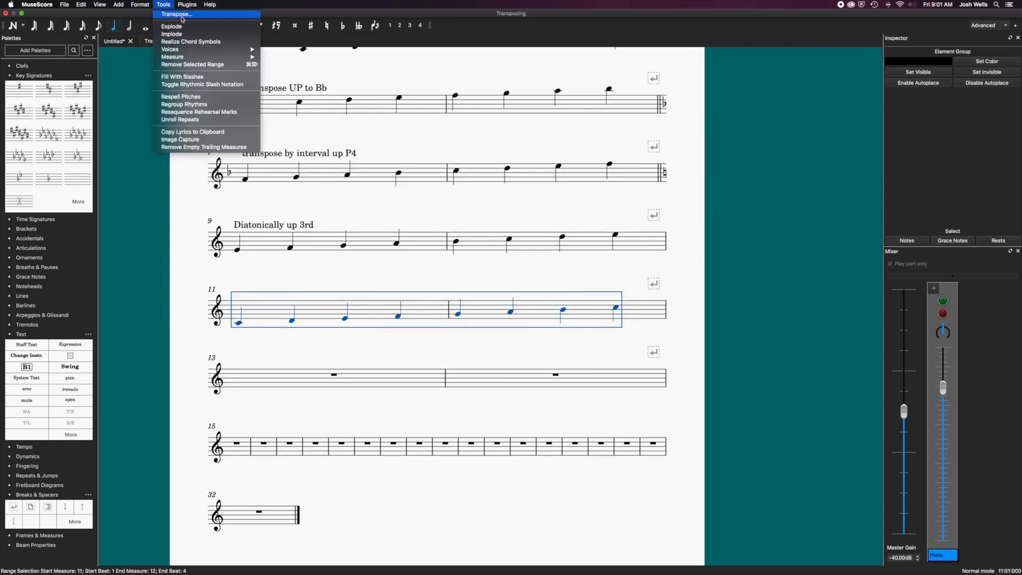
{"action": "left_click", "coordinate": [175, 12]}
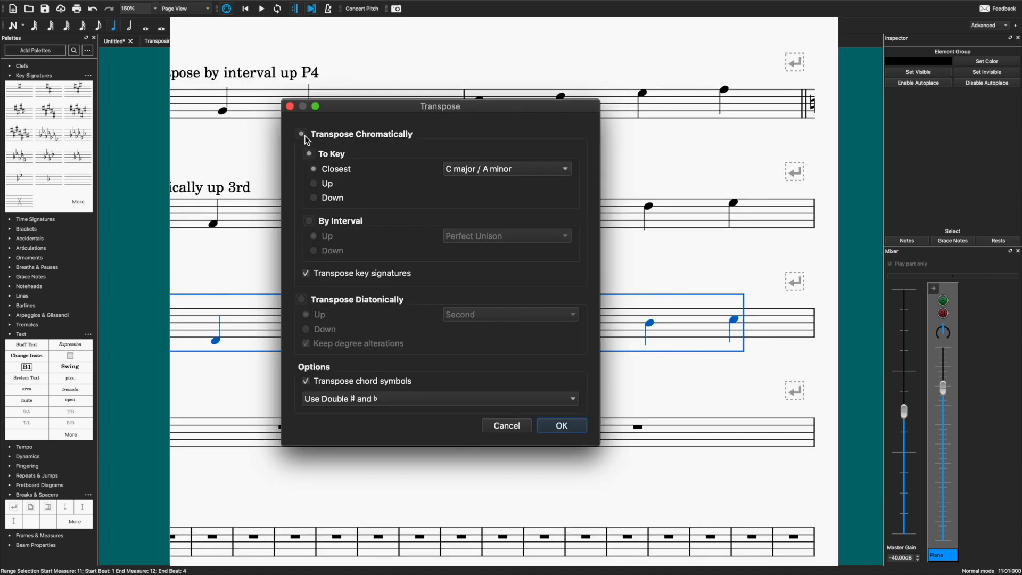
{"action": "left_click", "coordinate": [325, 184]}
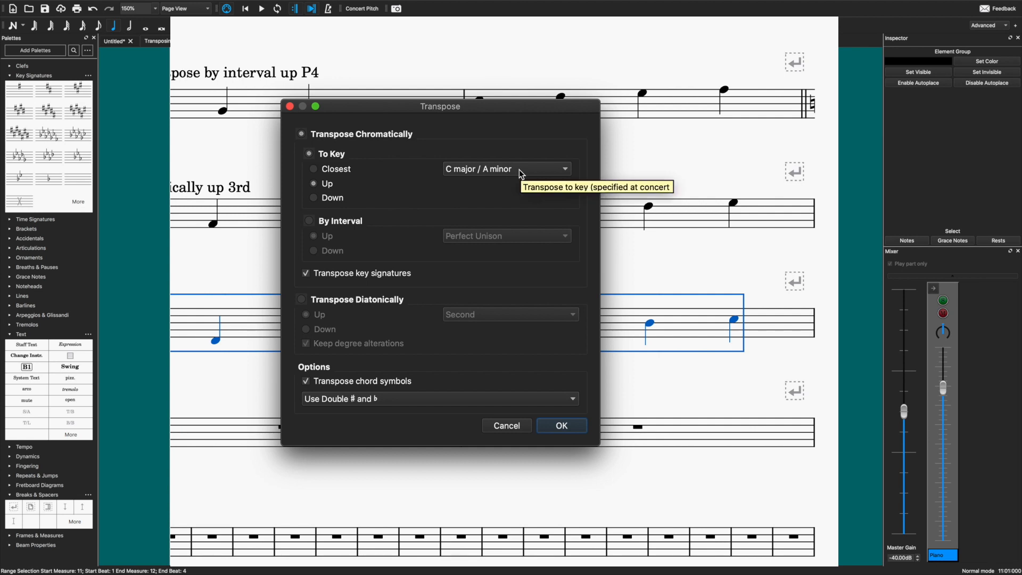
{"action": "left_click", "coordinate": [310, 221]}
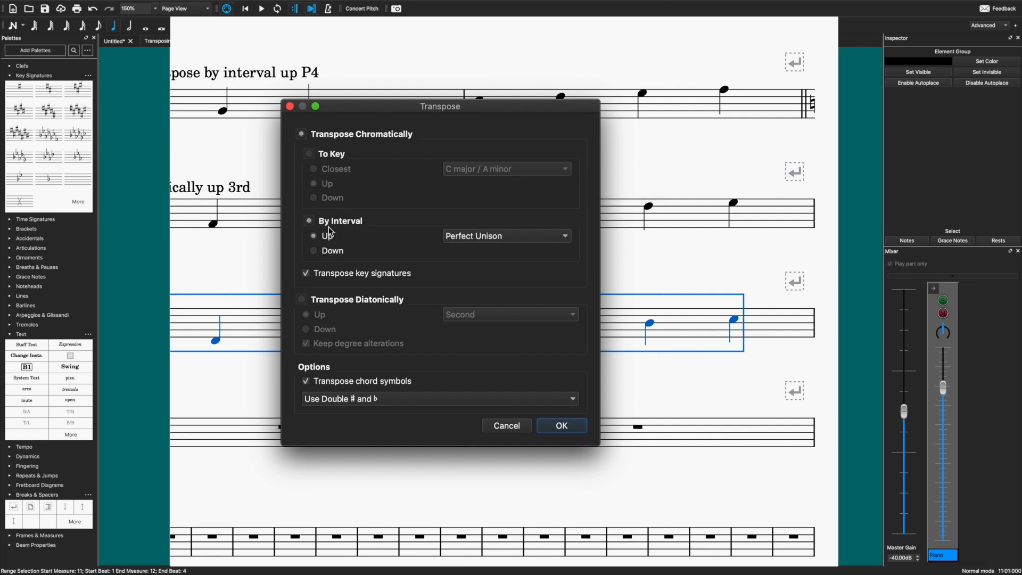
{"action": "left_click", "coordinate": [464, 237]}
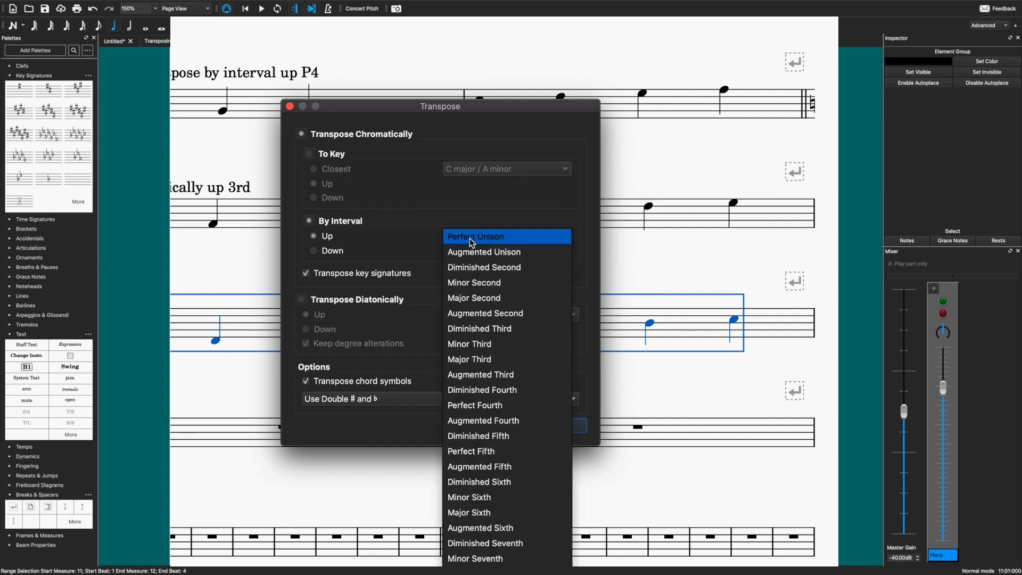
{"action": "left_click", "coordinate": [510, 565]}
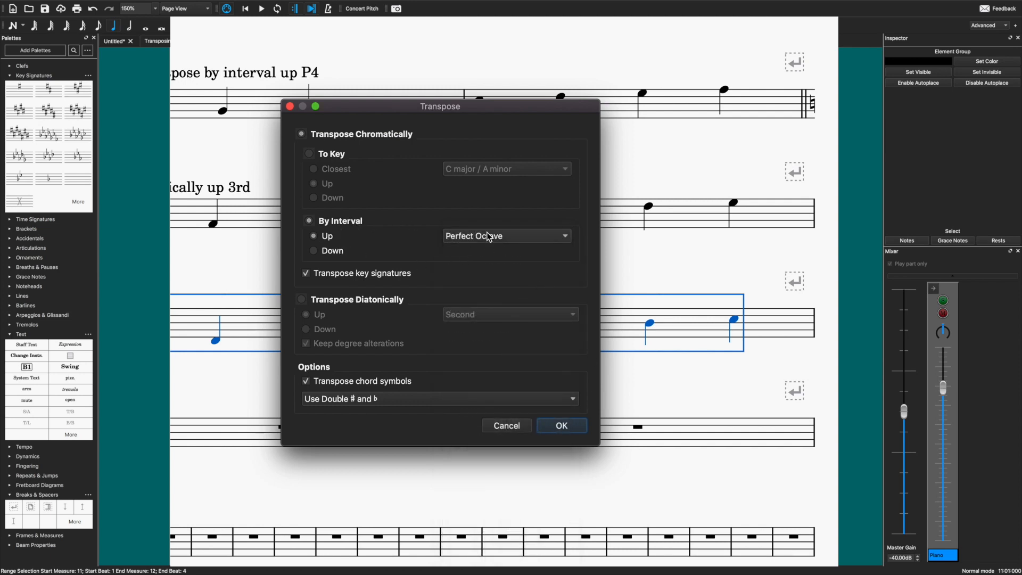
{"action": "left_click", "coordinate": [535, 238]}
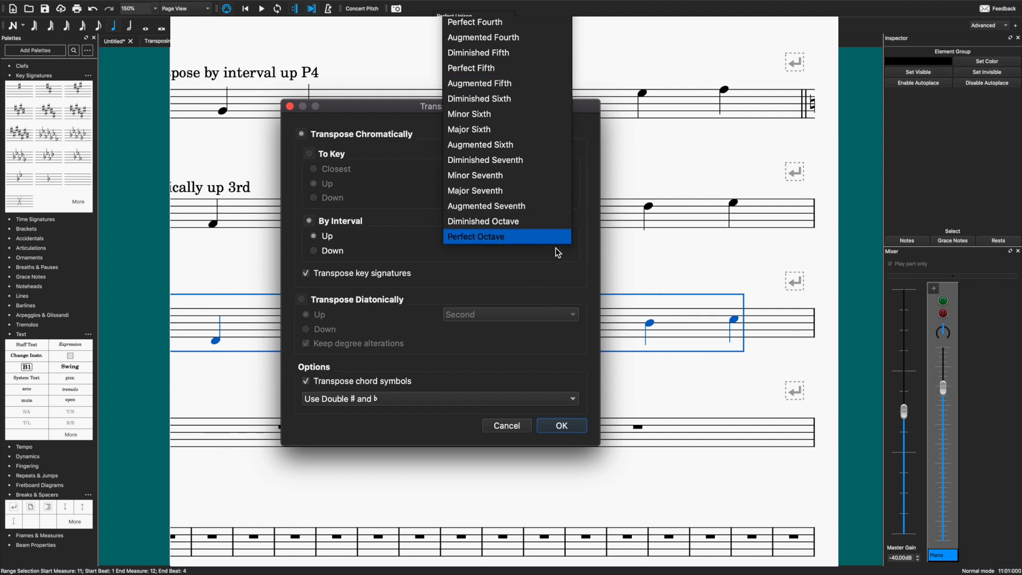
{"action": "left_click", "coordinate": [511, 238]}
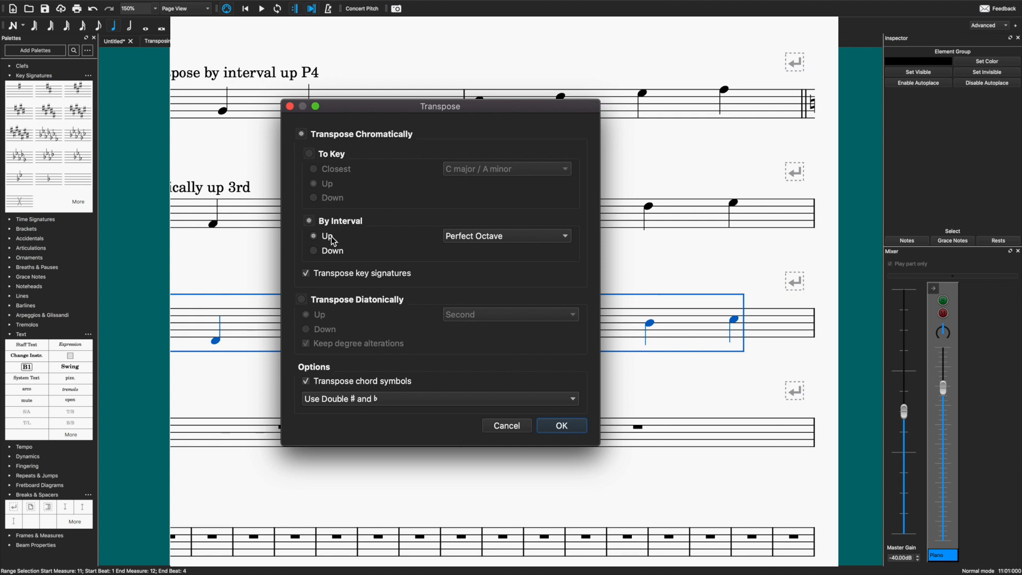
{"action": "left_click", "coordinate": [568, 424]}
{"action": "left_click", "coordinate": [413, 338]}
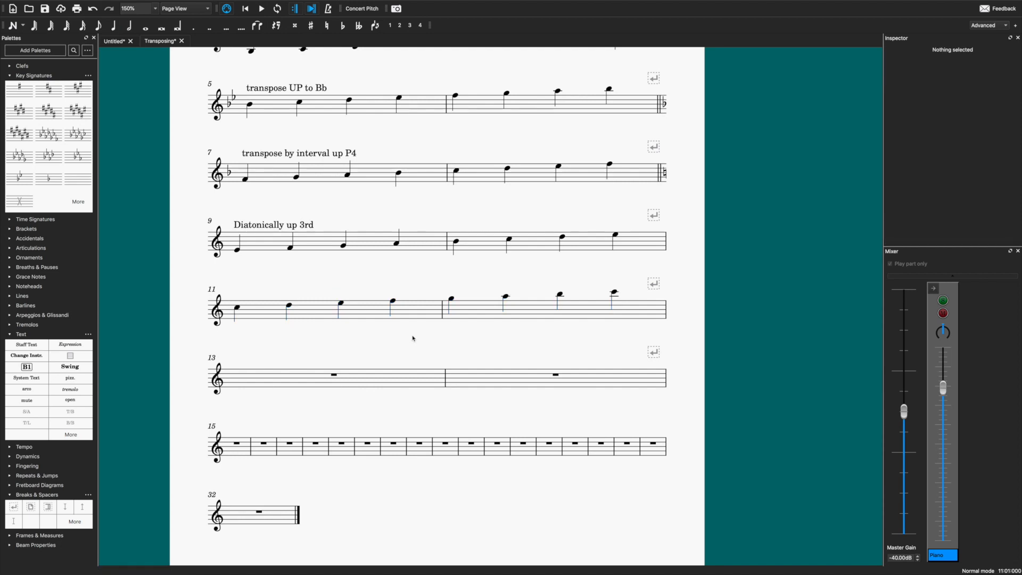
- Label the first note of measure 11 with the staff text "Chromatic by interval up octave"
{"action": "scroll", "coordinate": [257, 314], "scroll_direction": "up", "scroll_amount": 5}
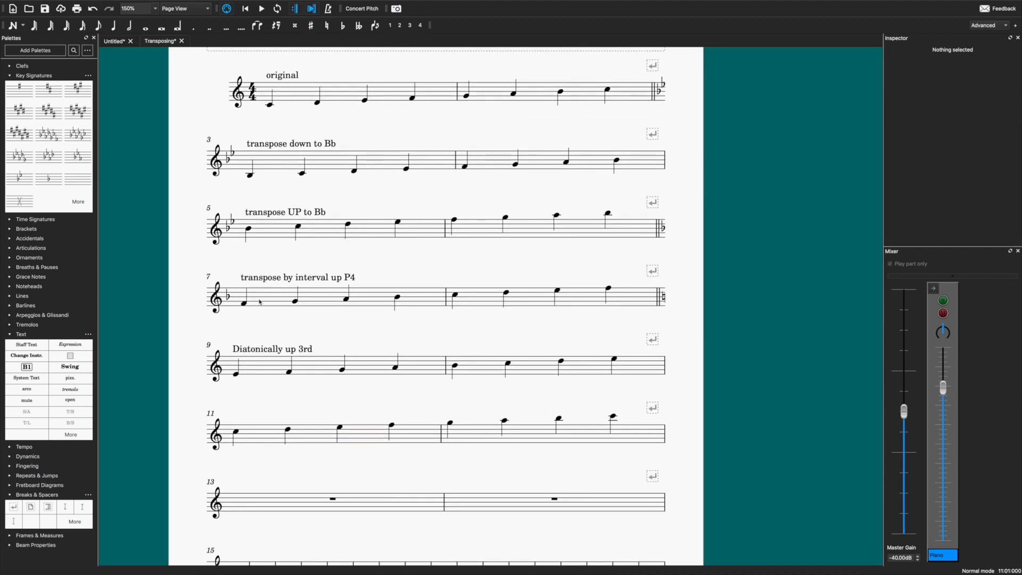
{"action": "scroll", "coordinate": [260, 302], "scroll_direction": "up", "scroll_amount": 1}
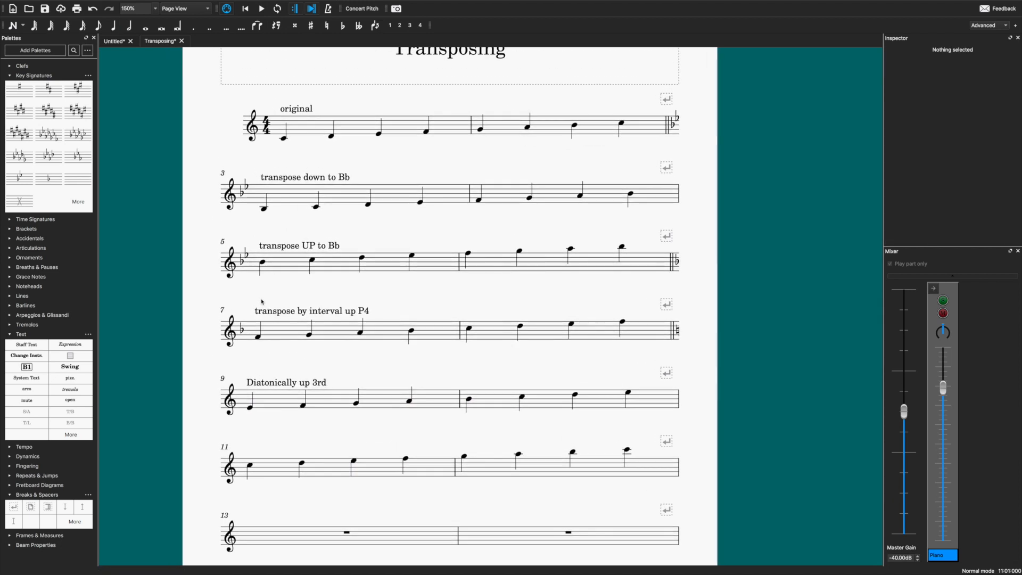
{"action": "left_click", "coordinate": [283, 139]}
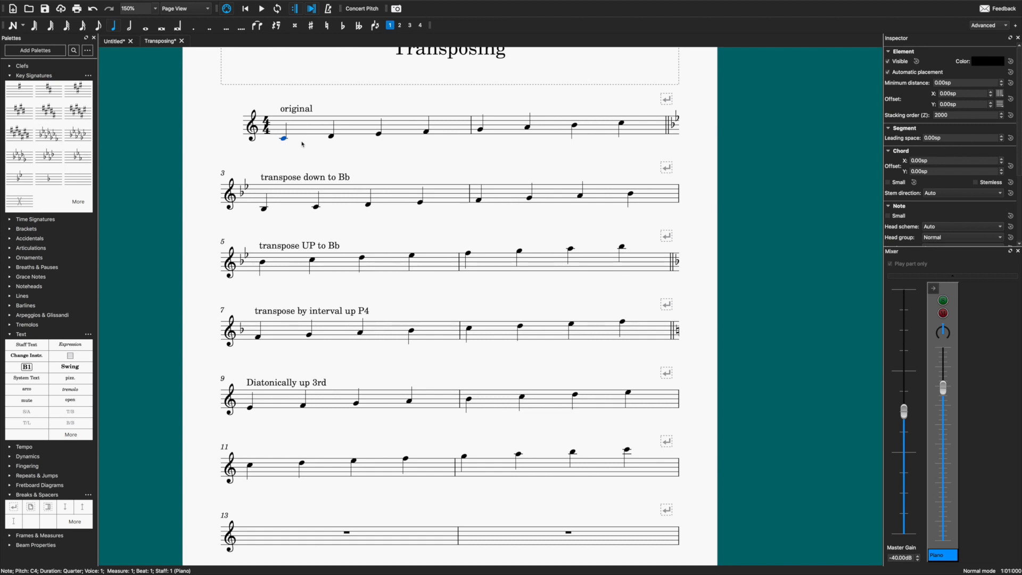
{"action": "left_click", "coordinate": [250, 466]}
{"action": "left_click", "coordinate": [26, 344]}
{"action": "type", "text": "Chromatic by interval up octave"}
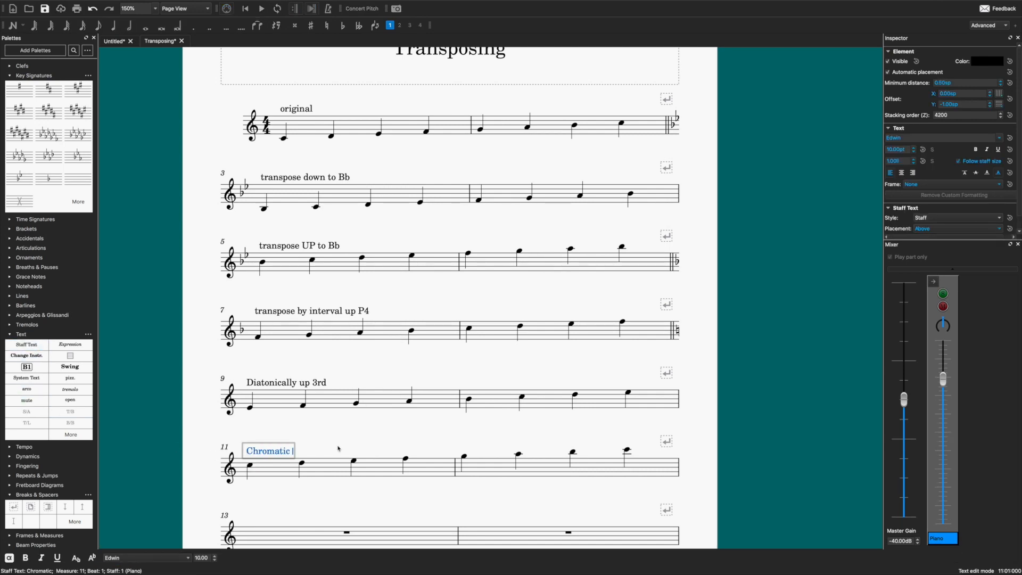
{"action": "left_click", "coordinate": [452, 410]}
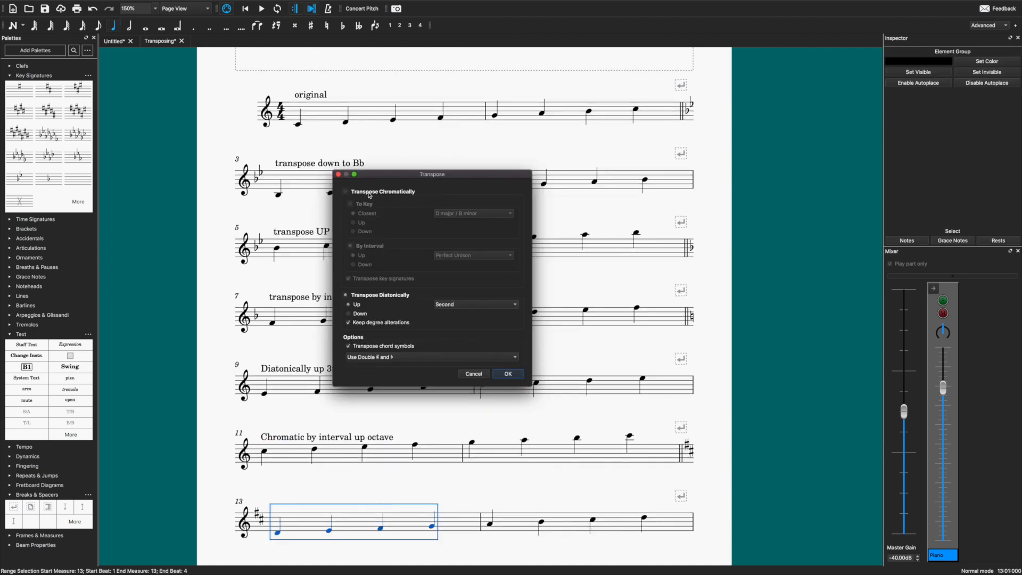
- Compare the chromatic by-interval and diatonic options for transposing measure 13
{"action": "left_click", "coordinate": [368, 192]}
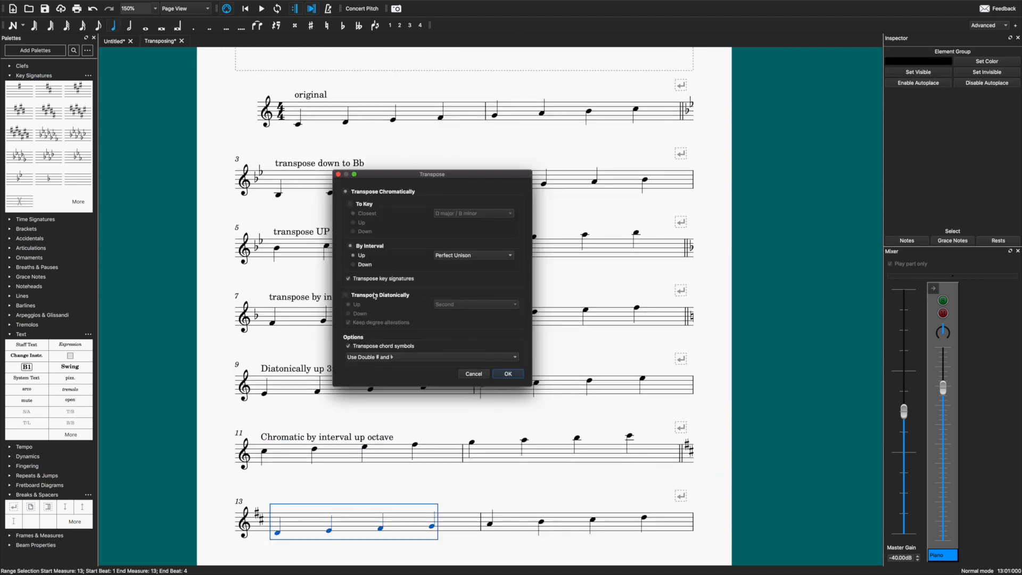
{"action": "left_click", "coordinate": [367, 296]}
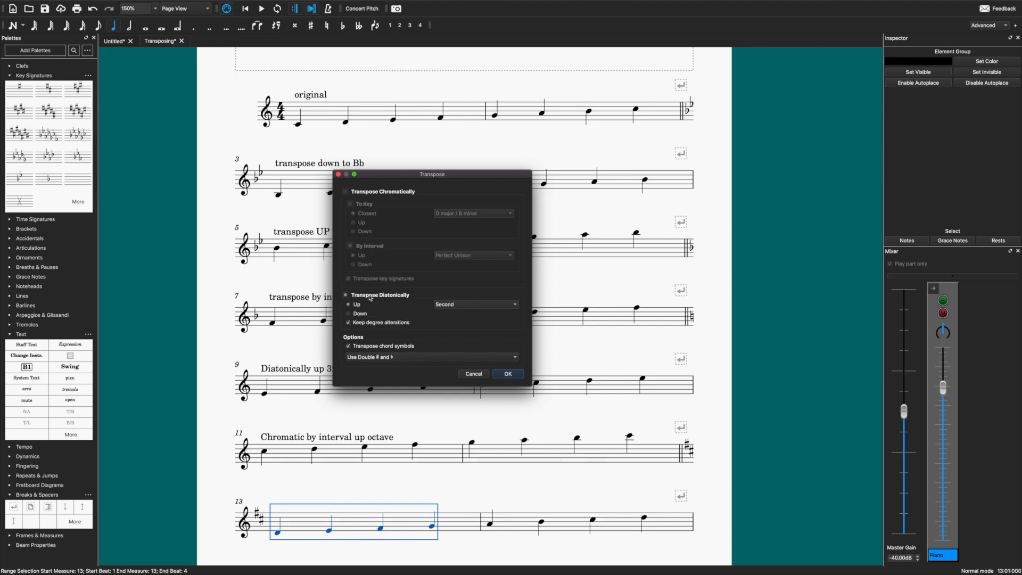